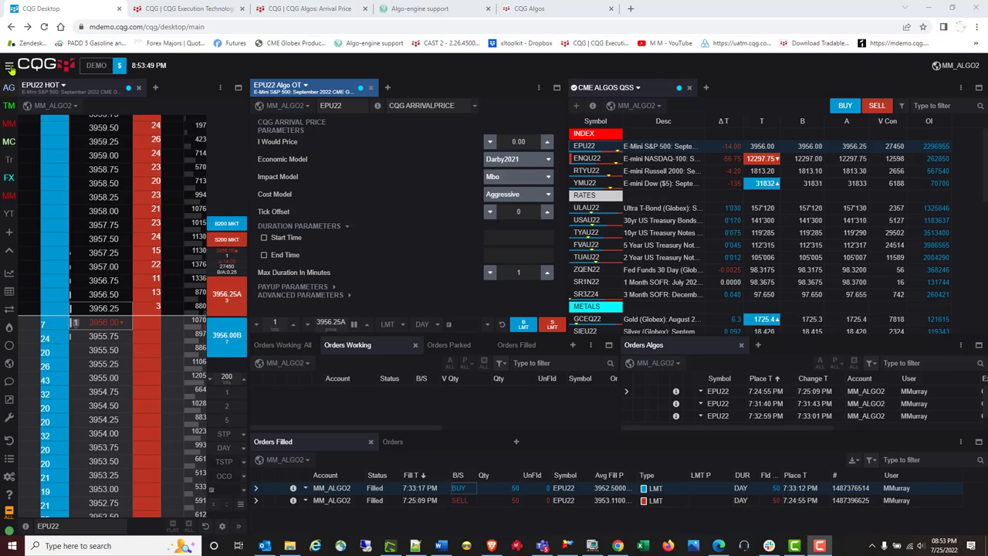
Step: Add a new Algo Order Ticket to the ALGO page beside the existing EPU22 ticket
{"action": "left_click", "coordinate": [9, 68]}
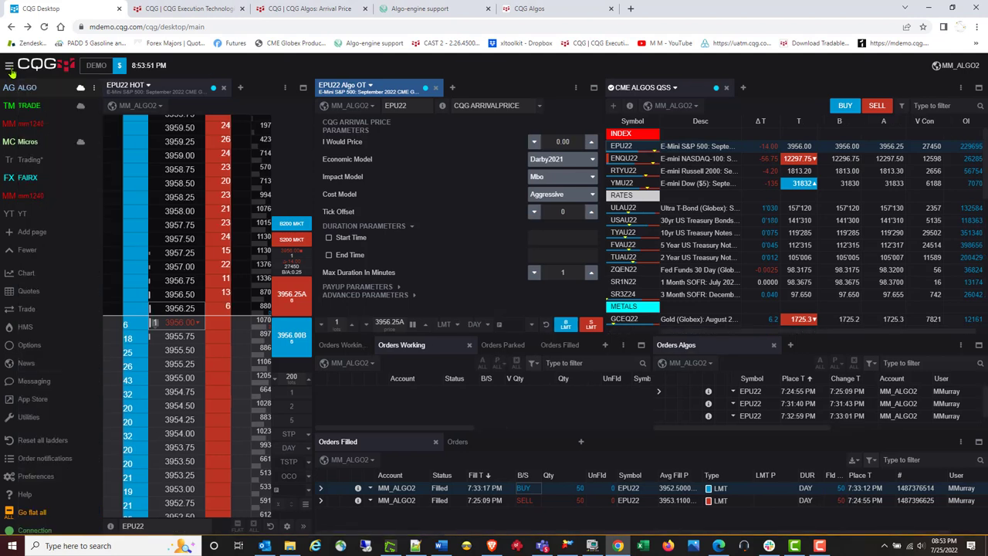
{"action": "left_click", "coordinate": [28, 311]}
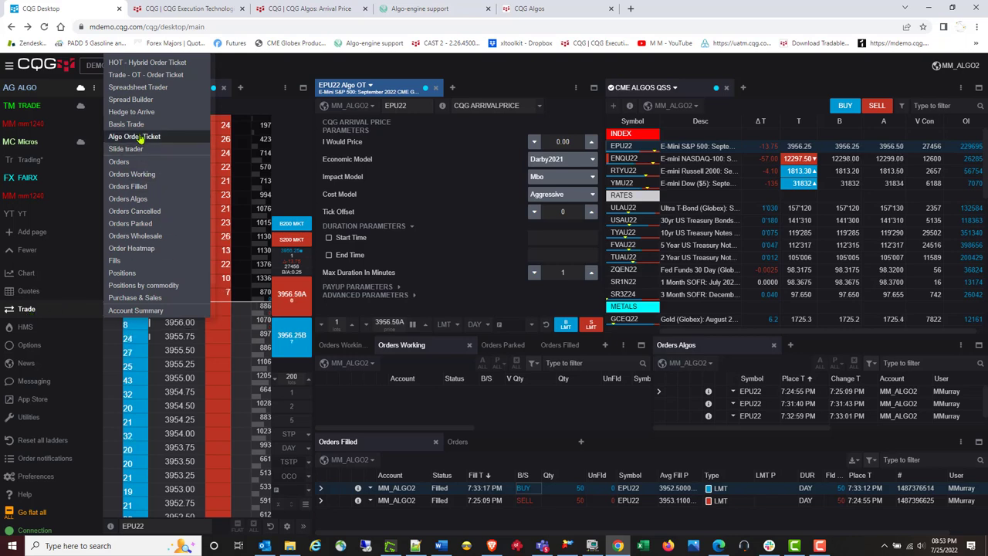
{"action": "left_click", "coordinate": [140, 136]}
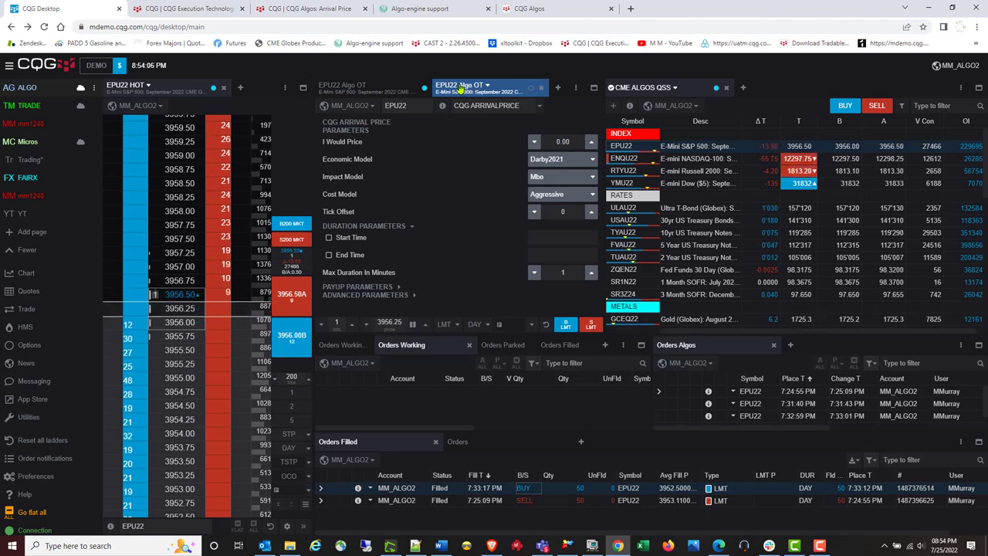
{"action": "mouse_move", "coordinate": [461, 88]}
{"action": "left_mouse_down"}
{"action": "mouse_move", "coordinate": [493, 179]}
{"action": "mouse_move", "coordinate": [509, 277]}
{"action": "mouse_move", "coordinate": [525, 122]}
{"action": "mouse_move", "coordinate": [513, 100]}
{"action": "mouse_move", "coordinate": [511, 198]}
{"action": "mouse_move", "coordinate": [533, 155]}
{"action": "mouse_move", "coordinate": [441, 97]}
{"action": "mouse_move", "coordinate": [447, 91]}
{"action": "left_mouse_up"}
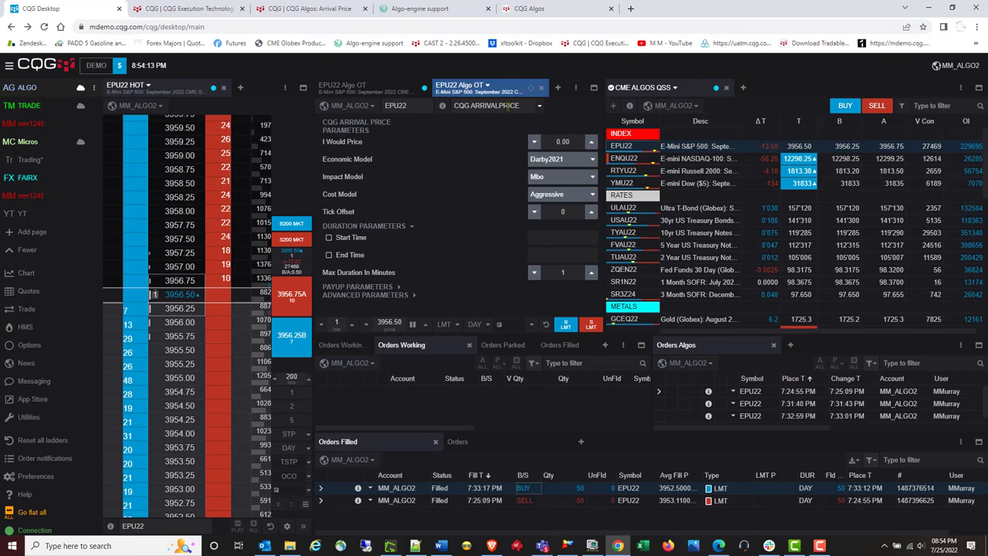
Step: Link the new algo ticket to the quote list's blue group and select the CQG SLSNIPE algo
{"action": "left_click", "coordinate": [716, 88]}
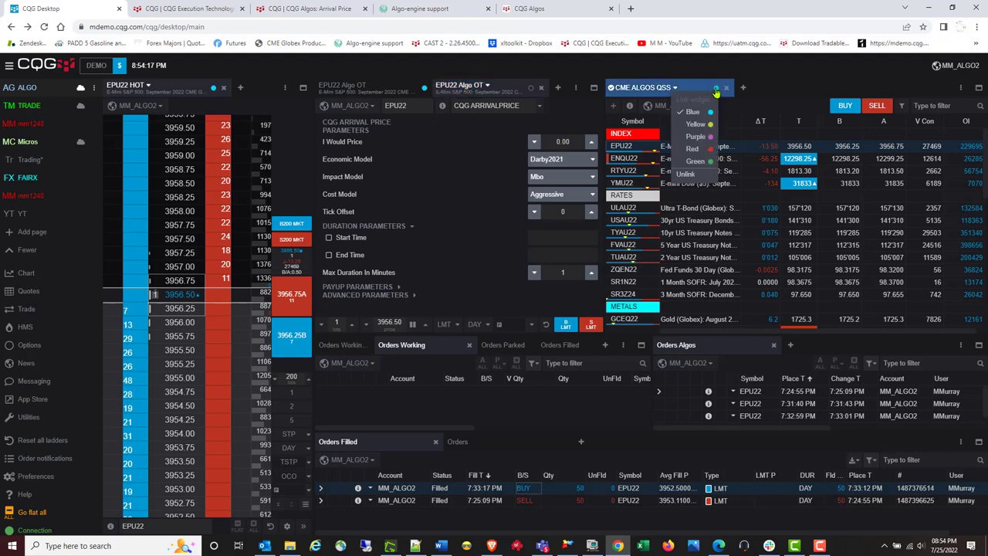
{"action": "left_click", "coordinate": [531, 89]}
{"action": "left_click", "coordinate": [507, 112]}
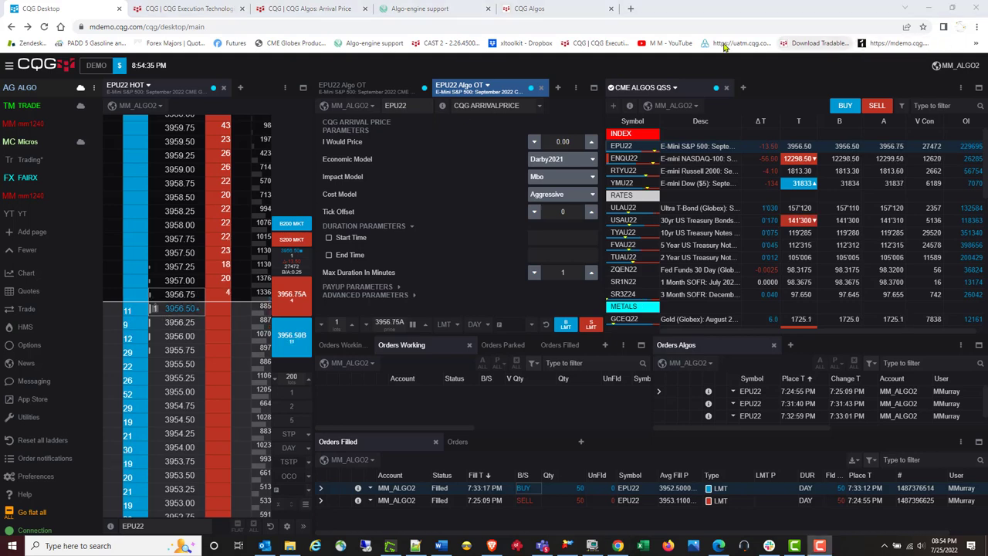
{"action": "left_click", "coordinate": [540, 108]}
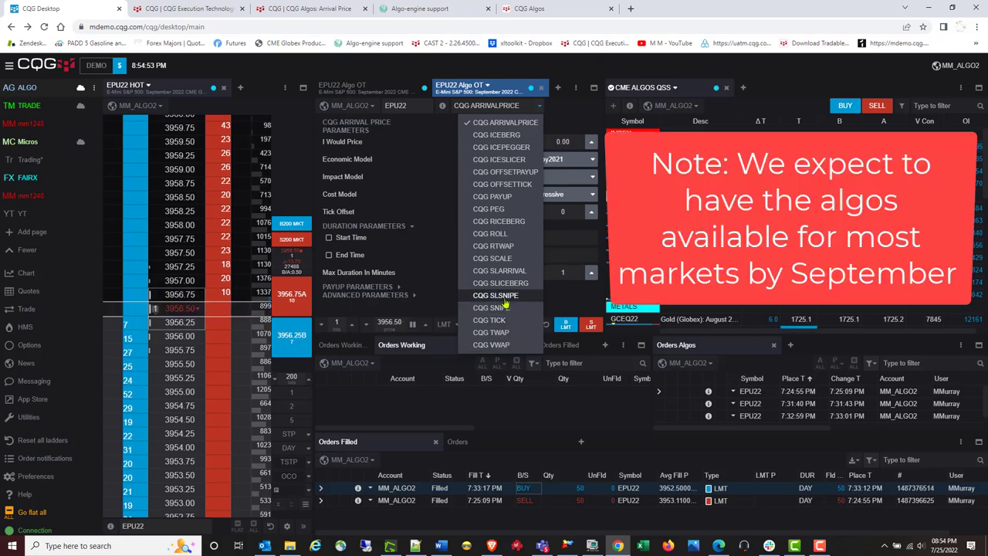
{"action": "left_click", "coordinate": [505, 298]}
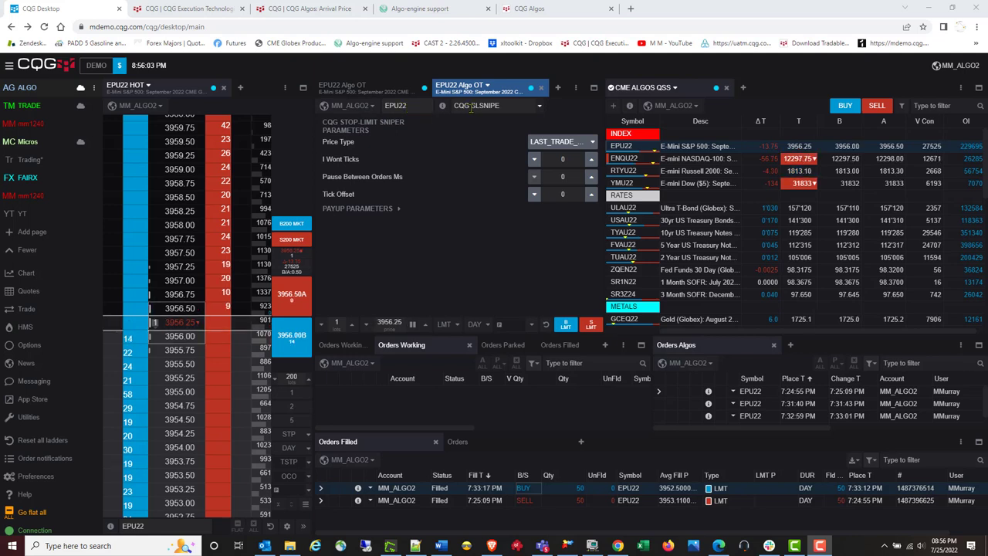
Step: Set the ticket's order quantity to 50 and its limit price to 3957.50
{"action": "left_click", "coordinate": [334, 324]}
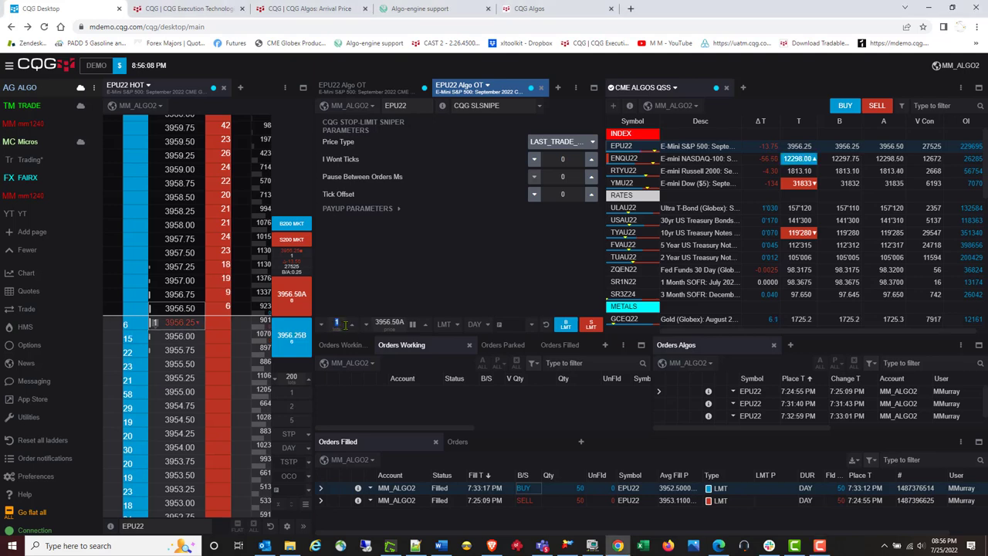
{"action": "type", "text": "50"}
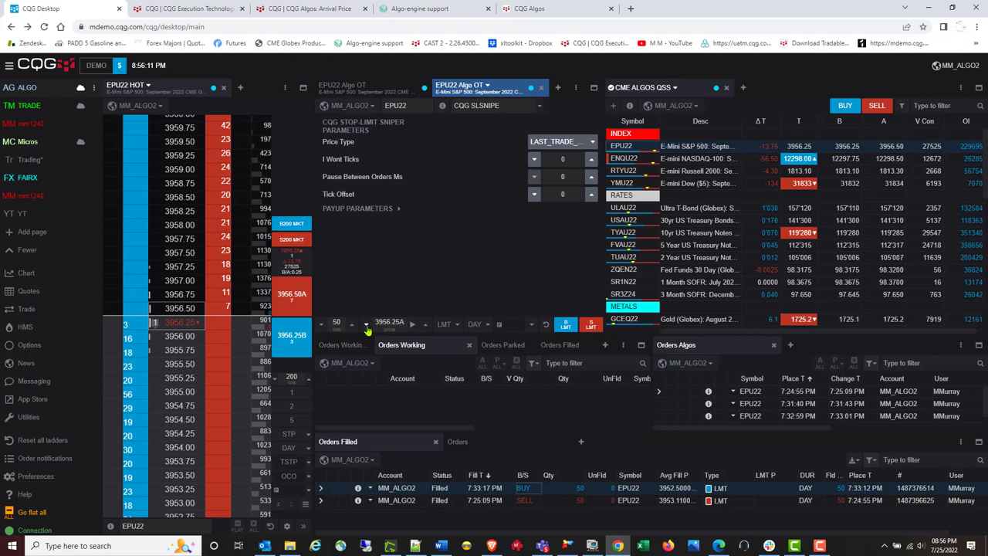
{"action": "left_click", "coordinate": [389, 322]}
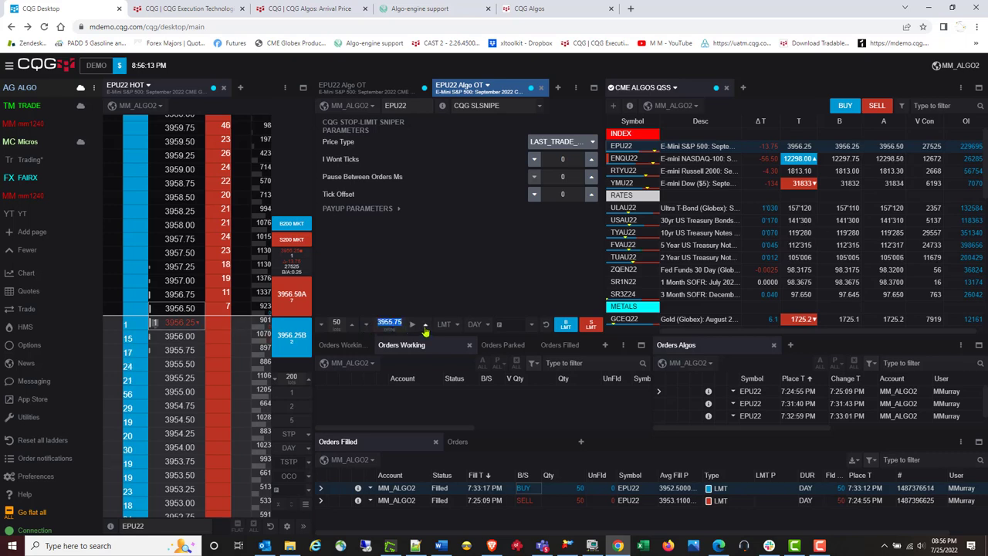
{"action": "left_click", "coordinate": [424, 324]}
{"action": "left_click", "coordinate": [425, 324]}
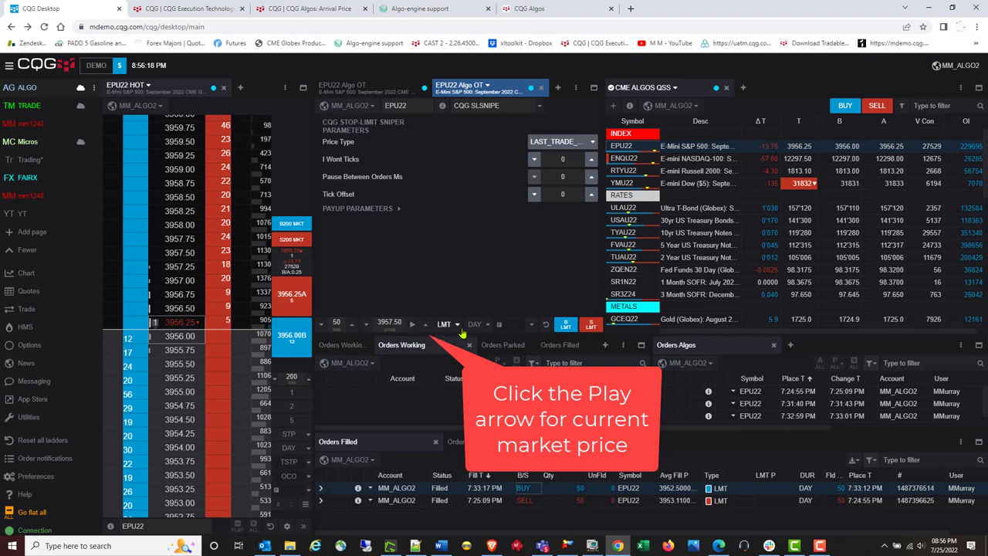
Step: Review the ticket's order type and duration choices and try its park-order option
{"action": "left_click", "coordinate": [456, 324]}
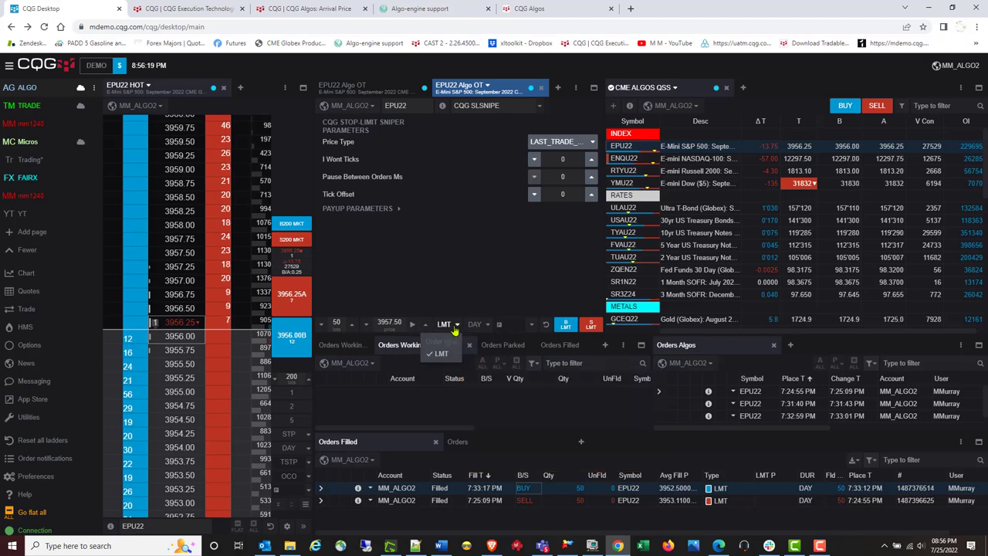
{"action": "left_click", "coordinate": [453, 305]}
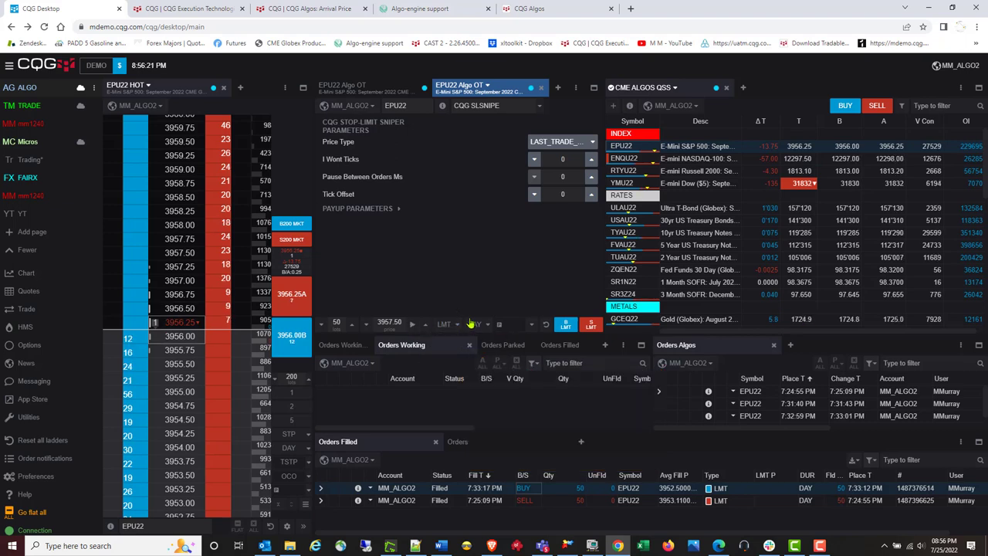
{"action": "left_click", "coordinate": [456, 324]}
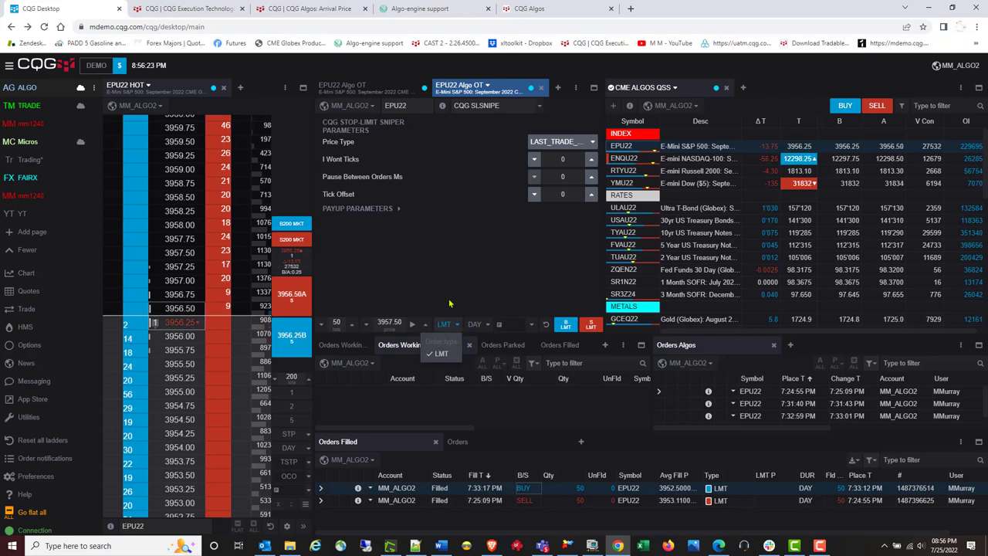
{"action": "left_click", "coordinate": [491, 290]}
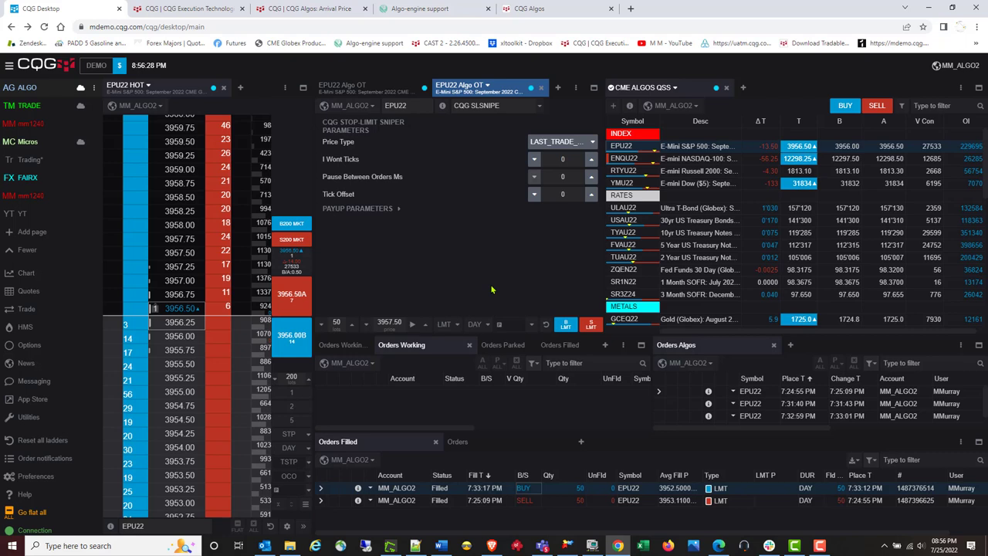
{"action": "left_click", "coordinate": [478, 324]}
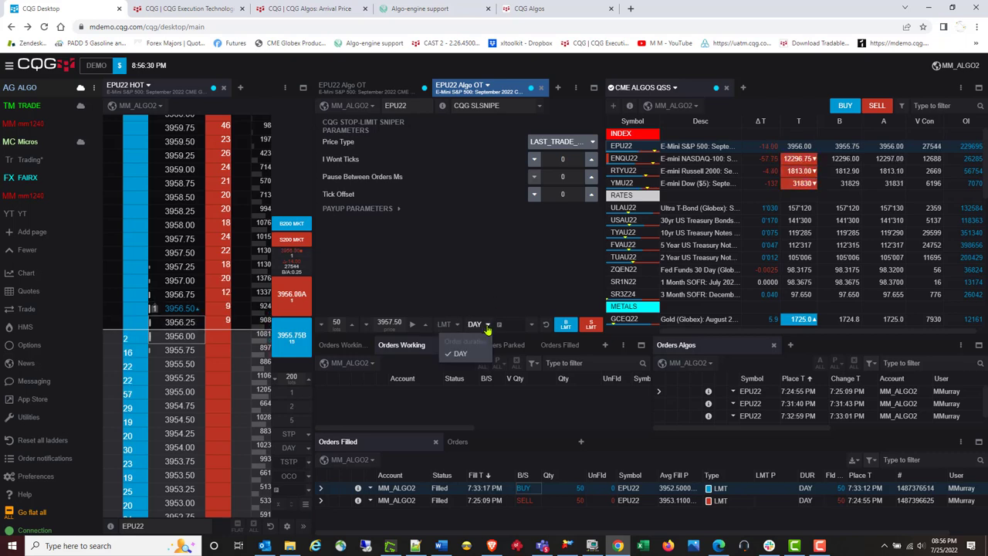
{"action": "left_click", "coordinate": [499, 286]}
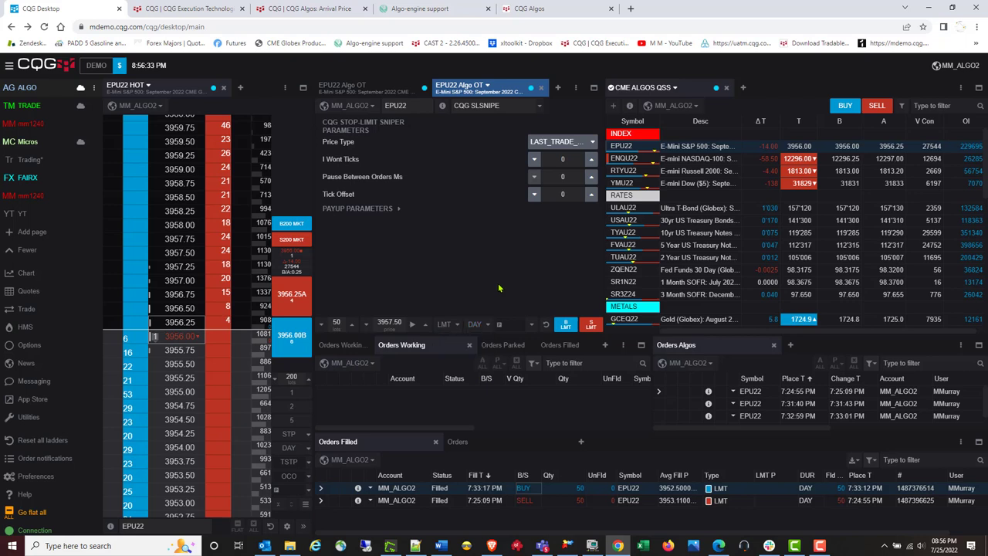
{"action": "left_click", "coordinate": [508, 327]}
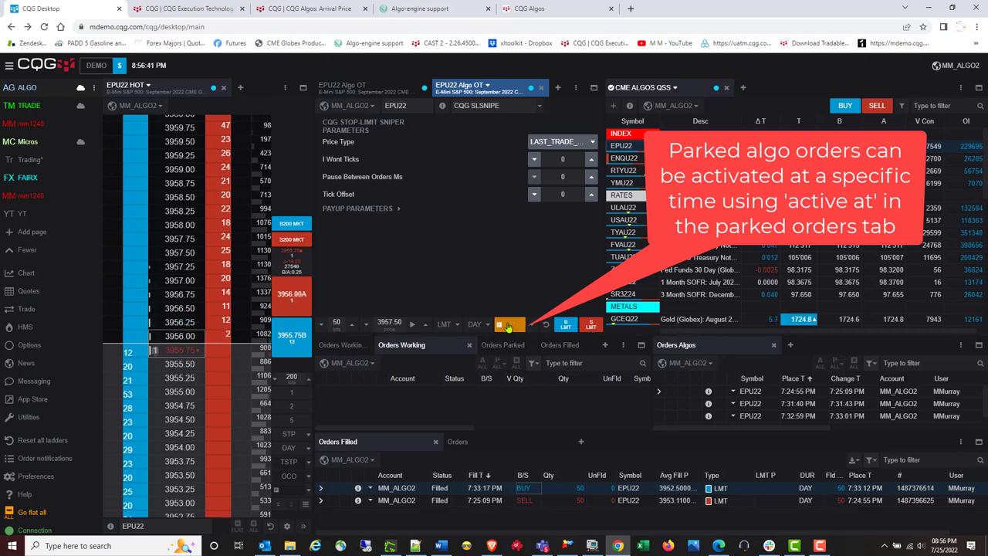
{"action": "left_click", "coordinate": [507, 325]}
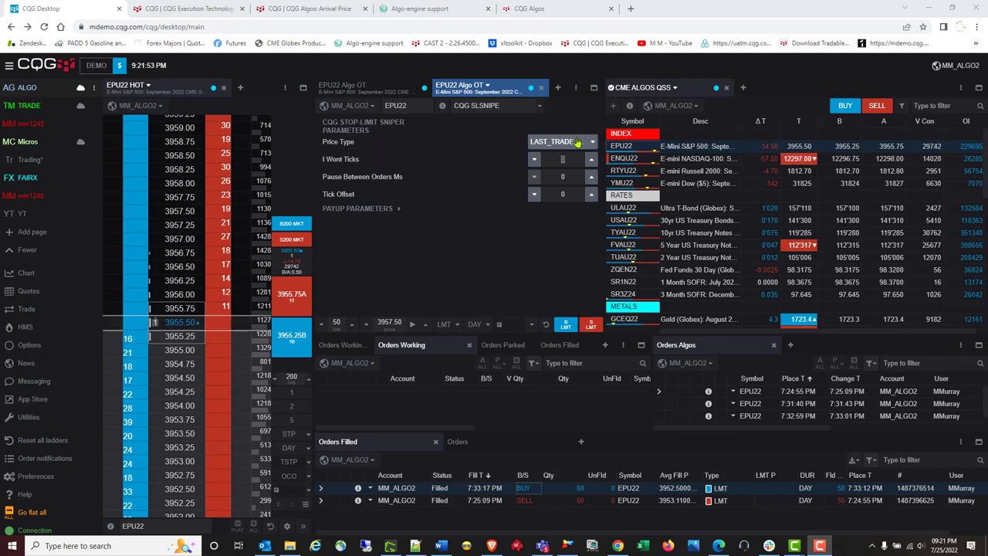
Step: View the available Price Type options for the stop-limit sniper algo
{"action": "left_click", "coordinate": [577, 143]}
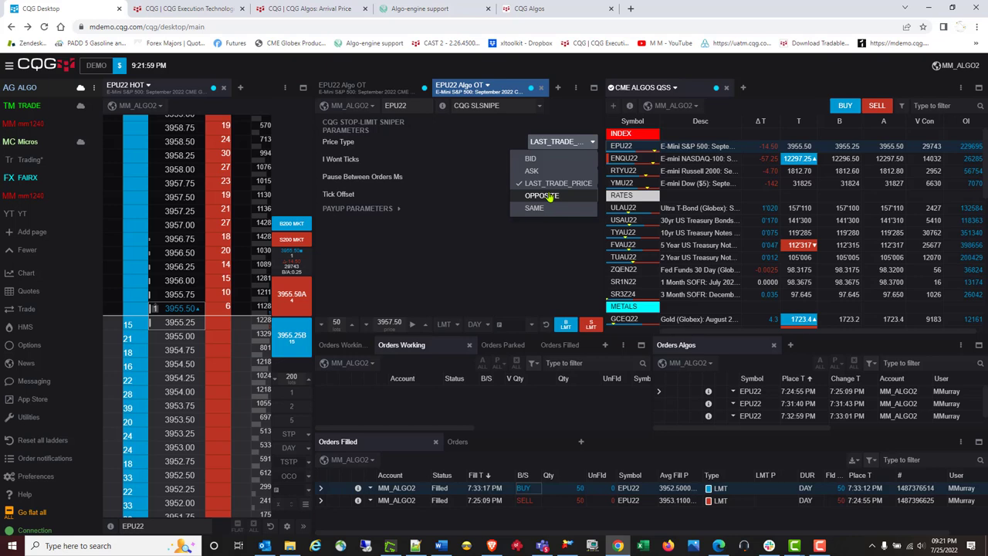
{"action": "left_click", "coordinate": [369, 158]}
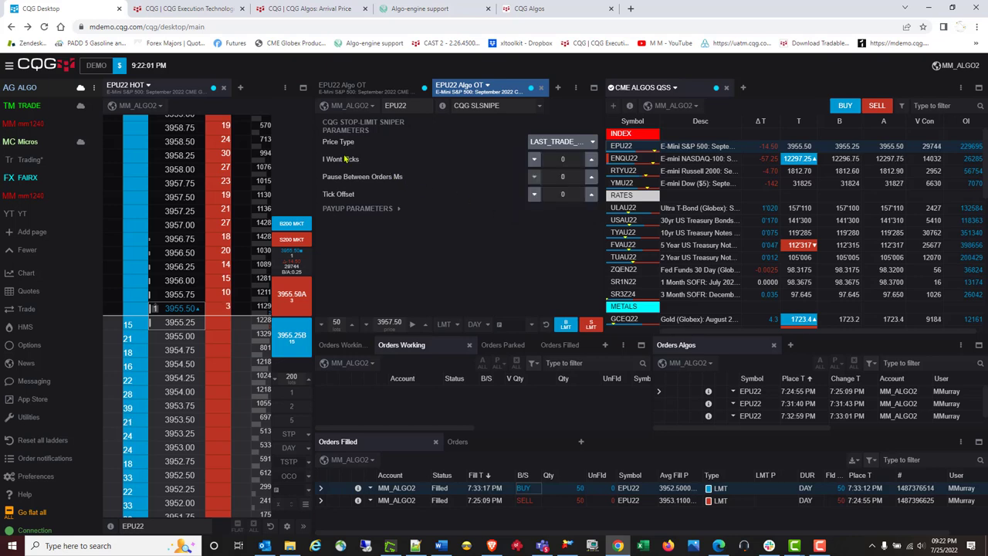
Step: Try lowering I Wont Ticks to -5 and raising Pause Between Orders Ms to 1, returning both to 0
{"action": "left_click", "coordinate": [534, 160]}
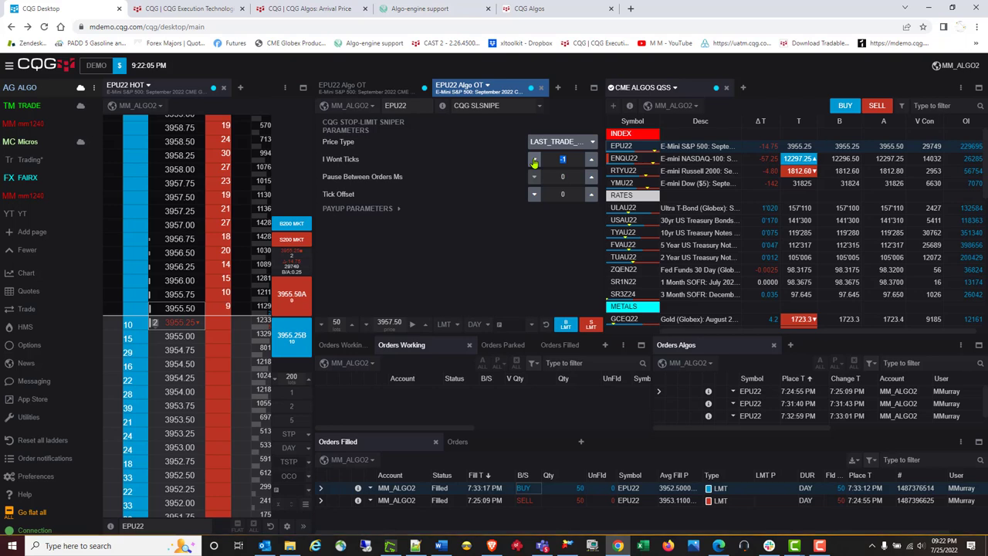
{"action": "left_click", "coordinate": [534, 160]}
{"action": "left_click", "coordinate": [533, 160]}
{"action": "left_click", "coordinate": [534, 160]}
{"action": "left_click", "coordinate": [534, 161]}
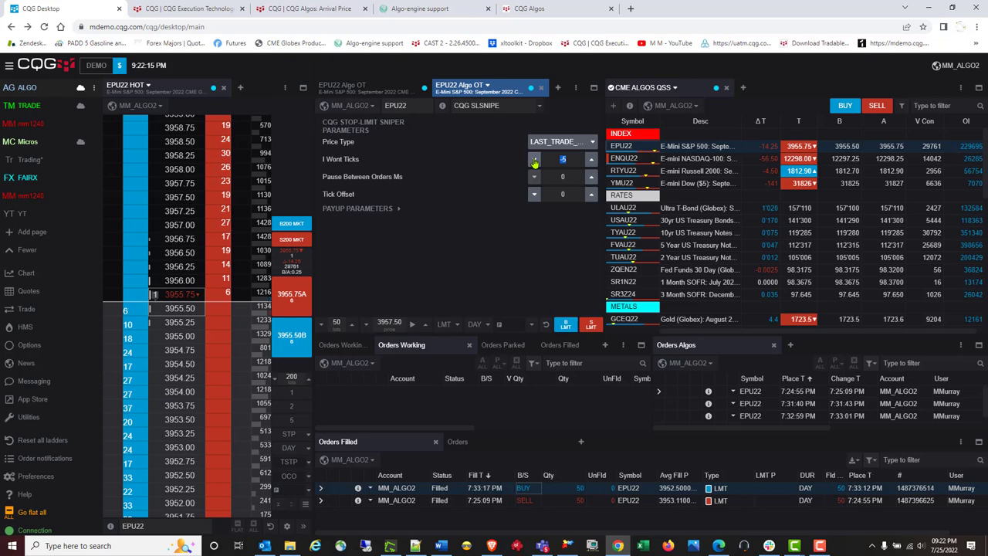
{"action": "left_click", "coordinate": [589, 159]}
{"action": "left_click", "coordinate": [589, 159]}
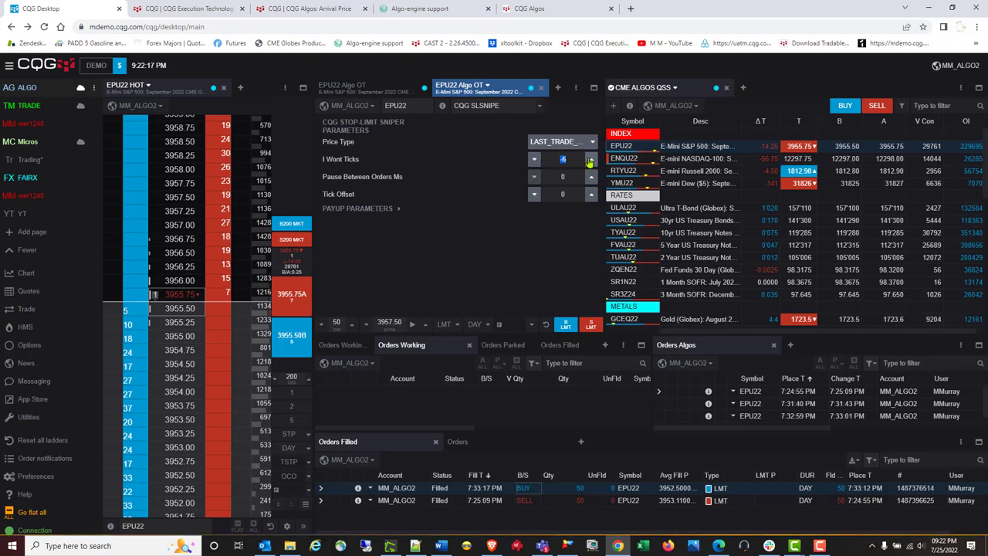
{"action": "left_click", "coordinate": [590, 158]}
{"action": "left_click", "coordinate": [589, 159]}
{"action": "left_click", "coordinate": [589, 159]}
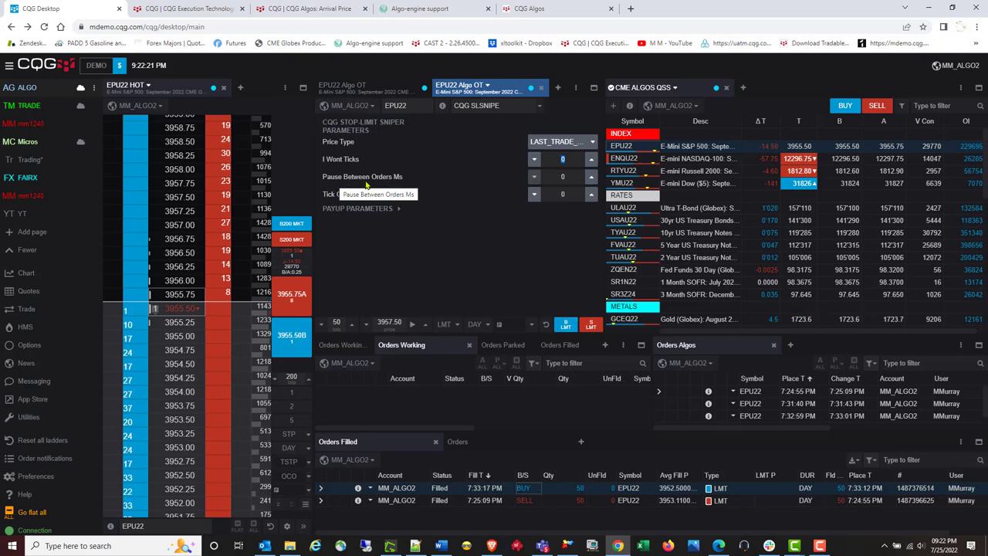
{"action": "left_click", "coordinate": [535, 179]}
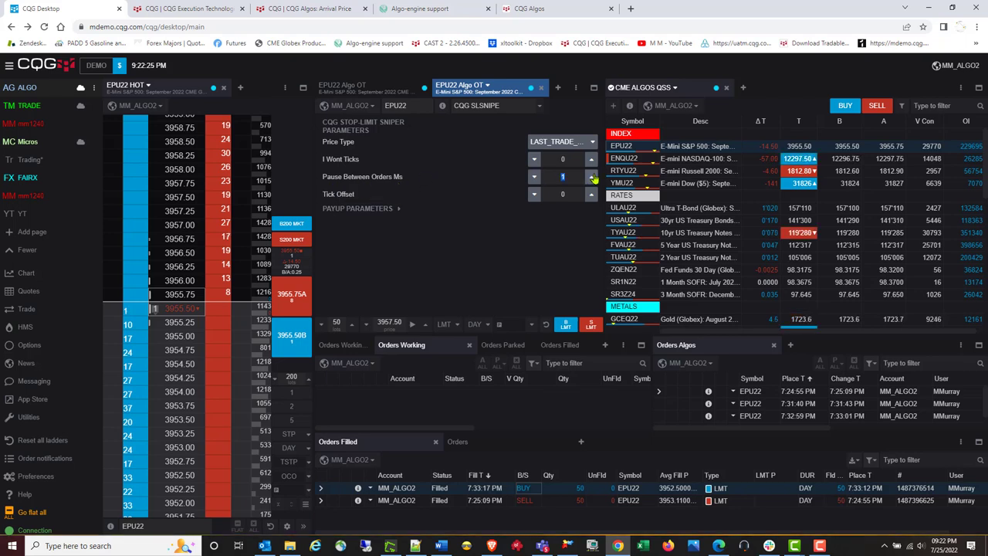
{"action": "left_click", "coordinate": [533, 182]}
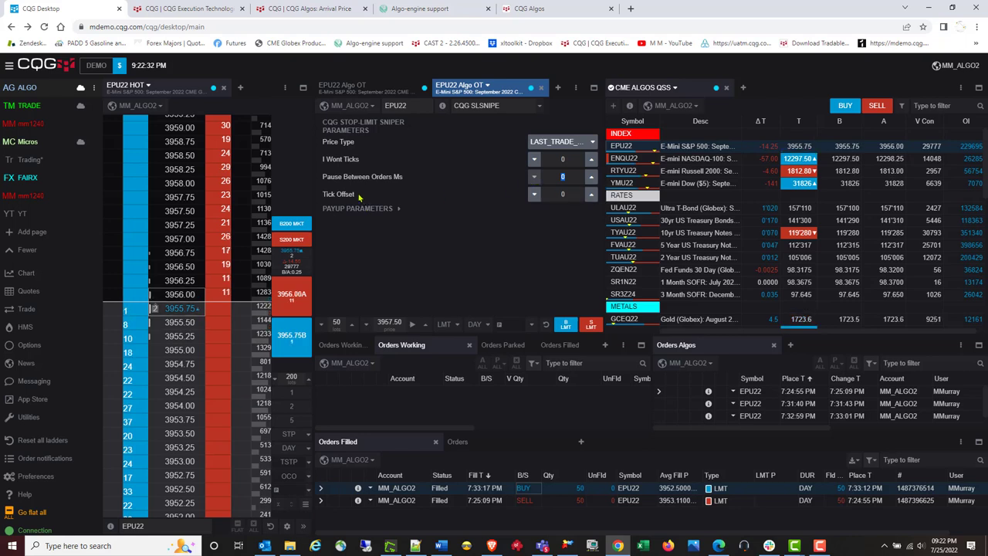
Step: Place a buy limit order for 50 EPU22 at 3955.00 with a Tick Offset of -1
{"action": "left_click", "coordinate": [533, 194]}
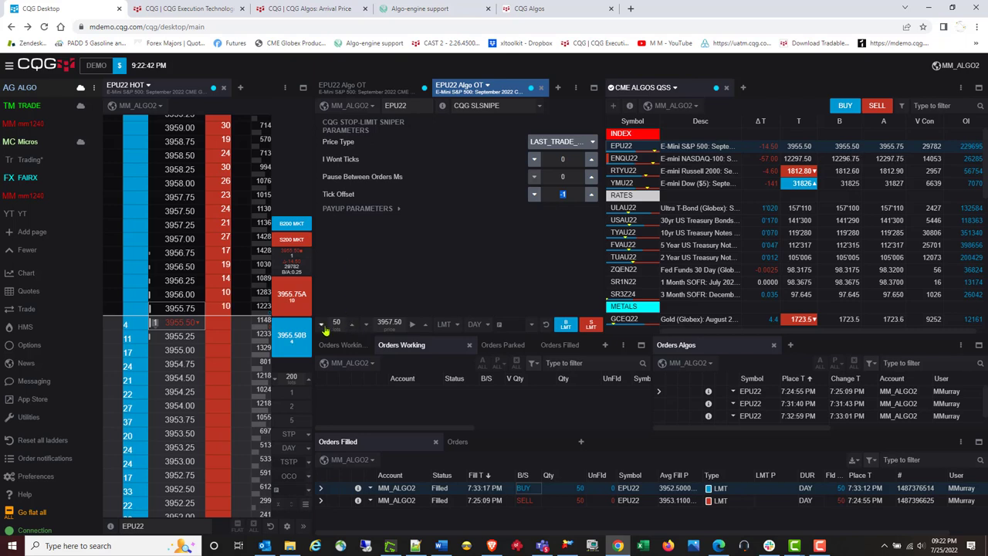
{"action": "left_click", "coordinate": [367, 325]}
{"action": "left_click", "coordinate": [368, 325]}
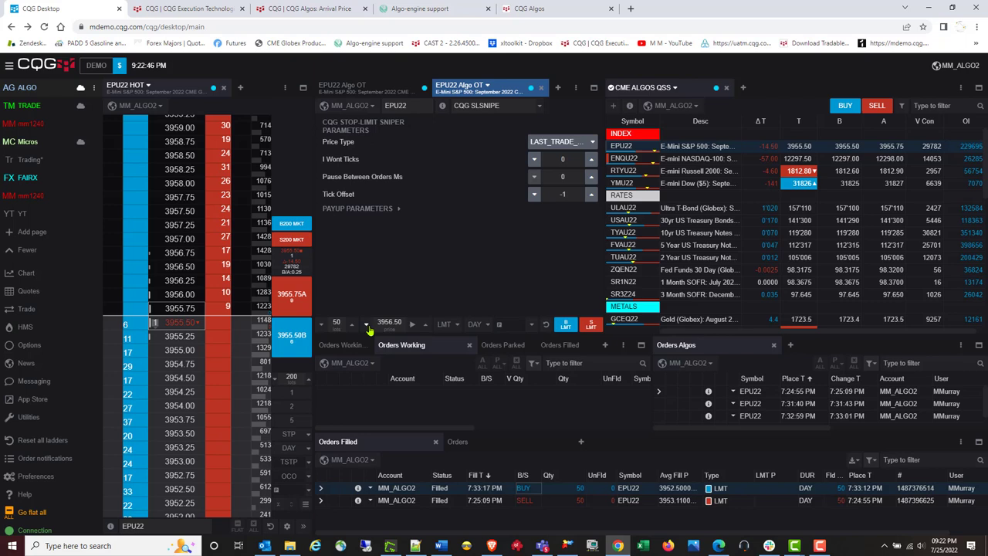
{"action": "left_click", "coordinate": [368, 325]}
{"action": "left_click", "coordinate": [367, 326]}
{"action": "left_click", "coordinate": [367, 326]}
{"action": "left_click", "coordinate": [367, 325]}
{"action": "left_click", "coordinate": [367, 326]}
{"action": "left_click", "coordinate": [367, 326]}
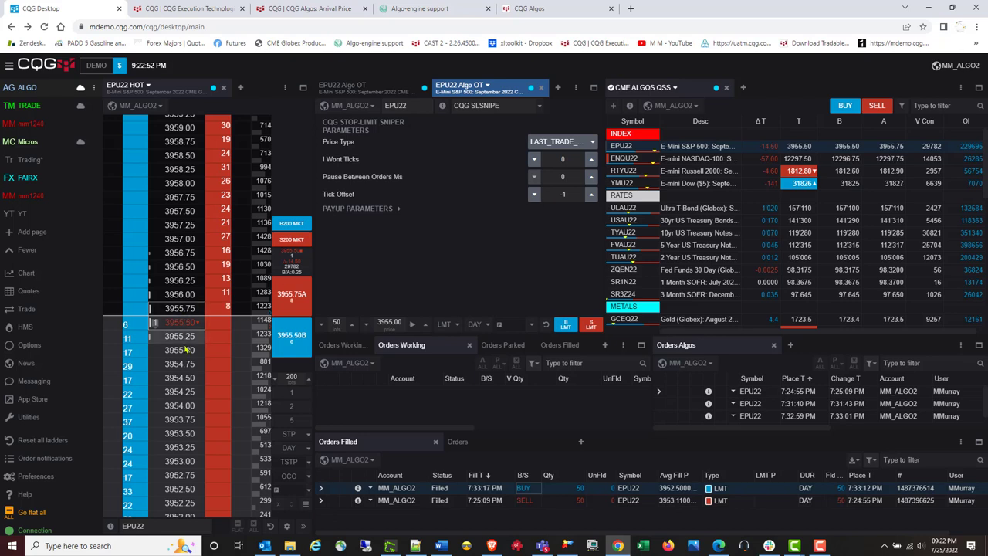
{"action": "left_click", "coordinate": [566, 324]}
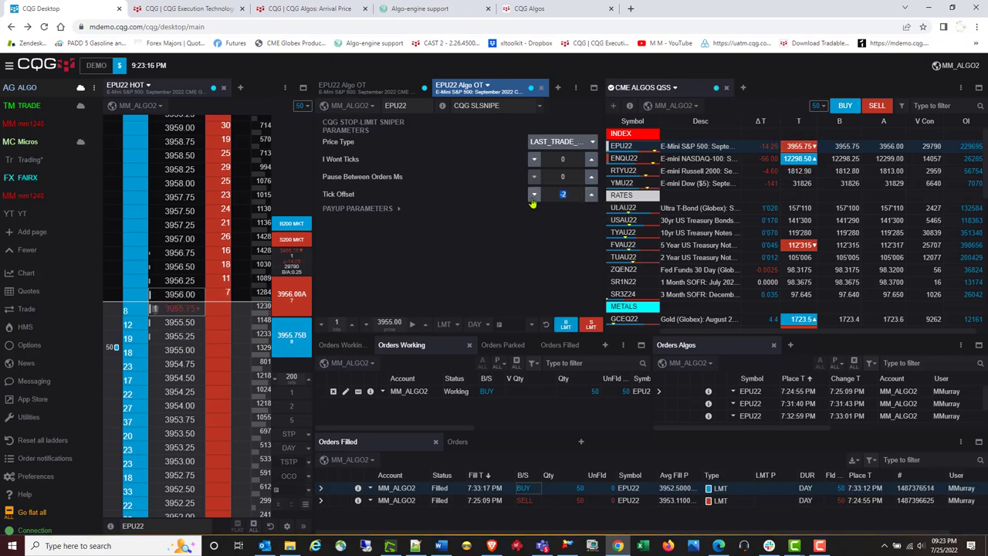
Step: Try a Tick Offset of 2, return it to 0, and expand the algo's Payup Parameters
{"action": "left_click", "coordinate": [591, 195]}
{"action": "left_click", "coordinate": [591, 195]}
{"action": "left_click", "coordinate": [591, 195]}
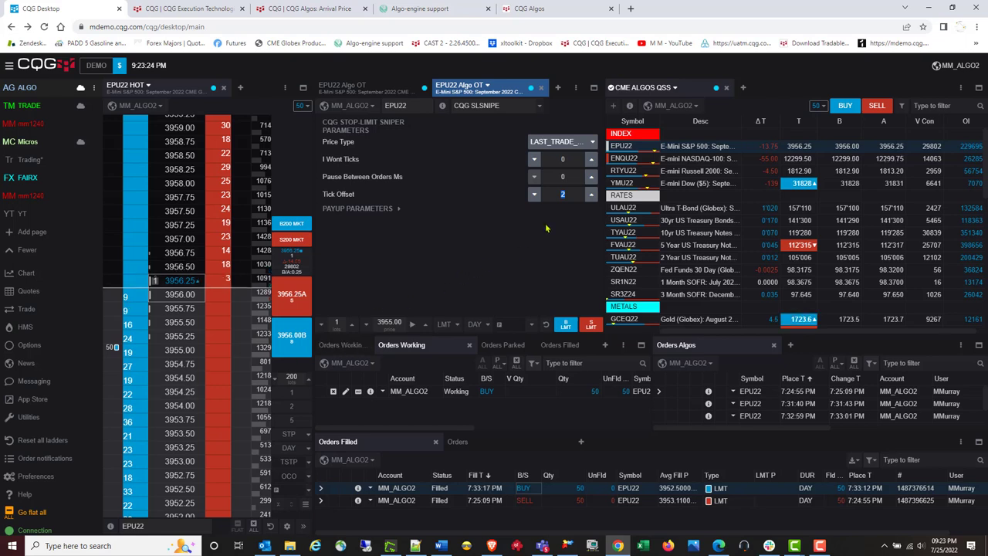
{"action": "left_click", "coordinate": [534, 195]}
{"action": "left_click", "coordinate": [534, 195]}
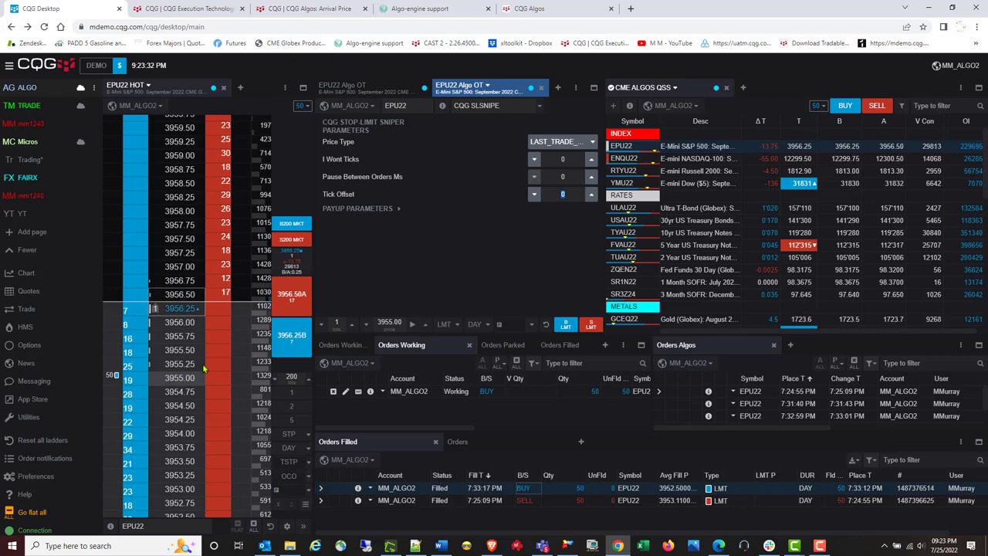
{"action": "left_click", "coordinate": [372, 212]}
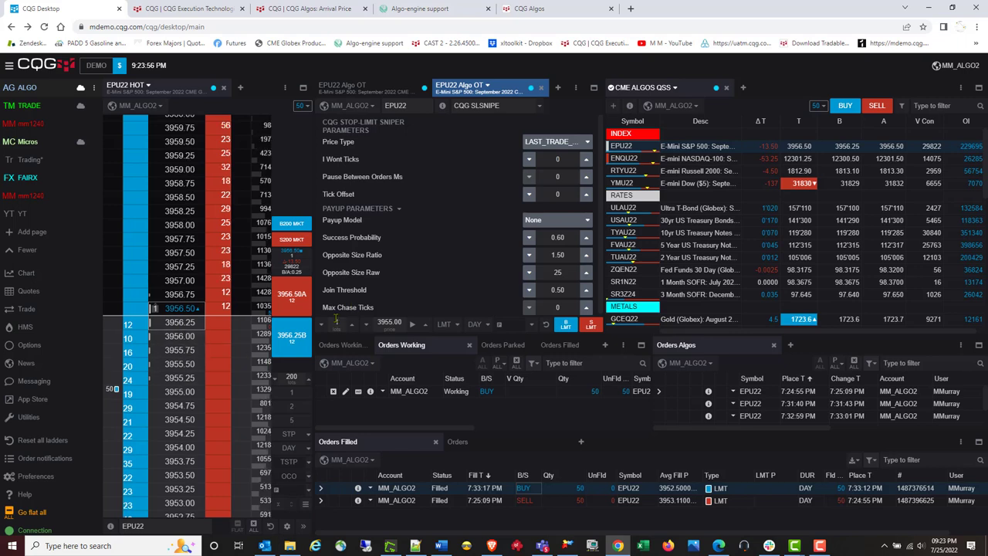
Step: Set the Payup Model to Simple, Opposite Size Raw to 10 and Max Chase Ticks to 1, and collapse the Payup Parameters
{"action": "left_click", "coordinate": [585, 223]}
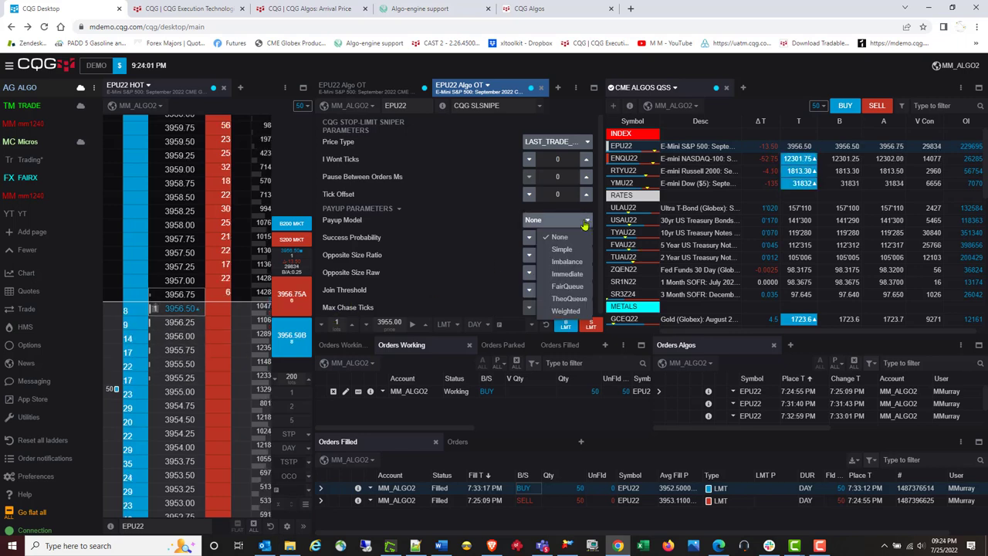
{"action": "left_click", "coordinate": [568, 250]}
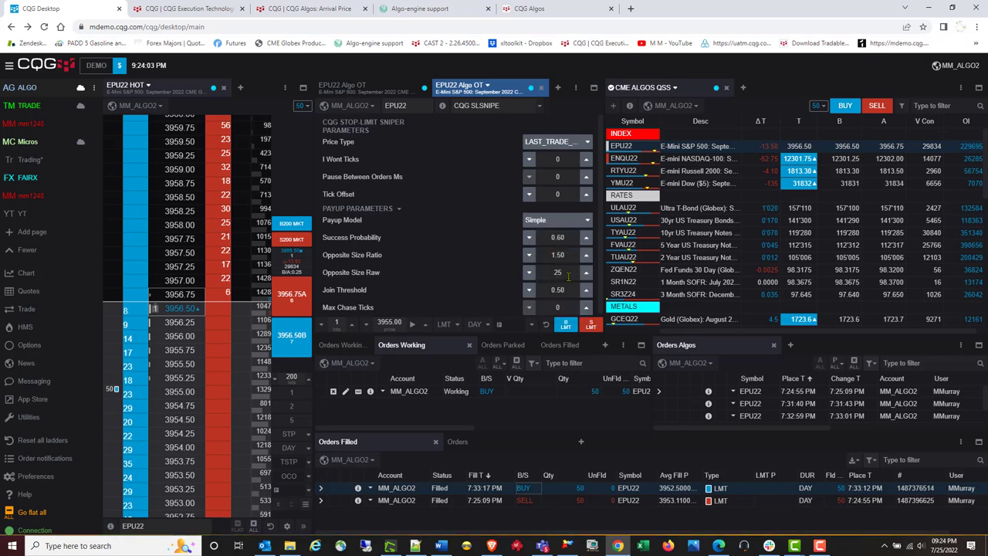
{"action": "left_click", "coordinate": [578, 270]}
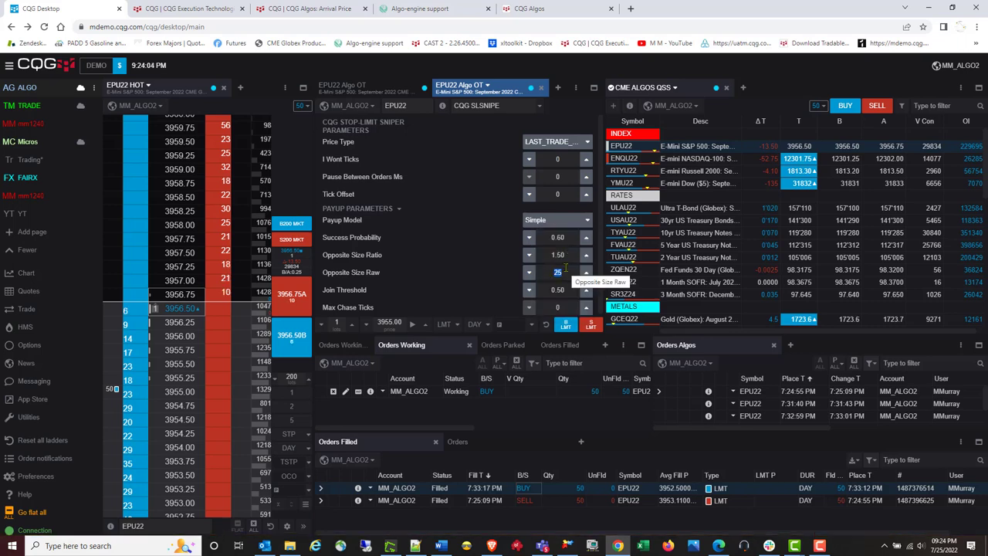
{"action": "type", "text": "10"}
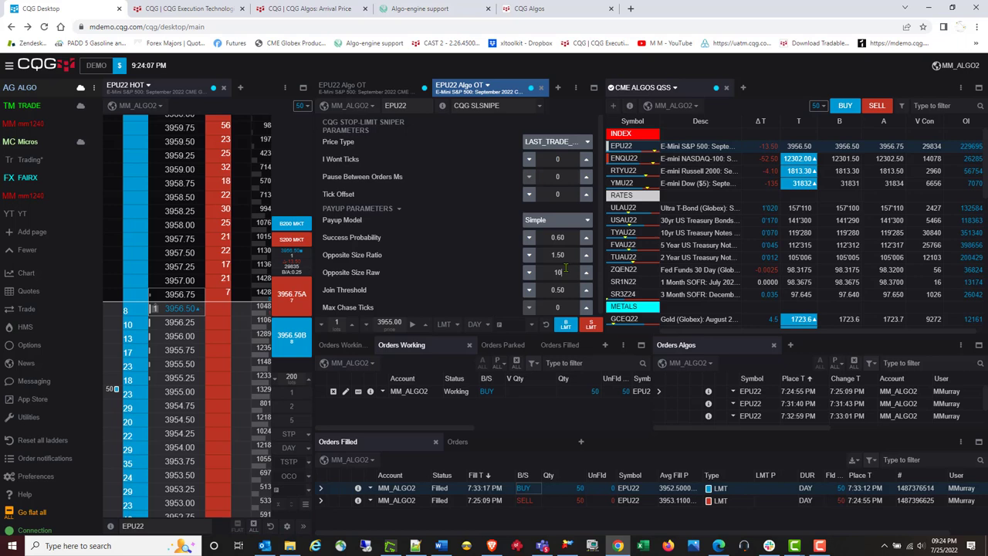
{"action": "left_click", "coordinate": [586, 307]}
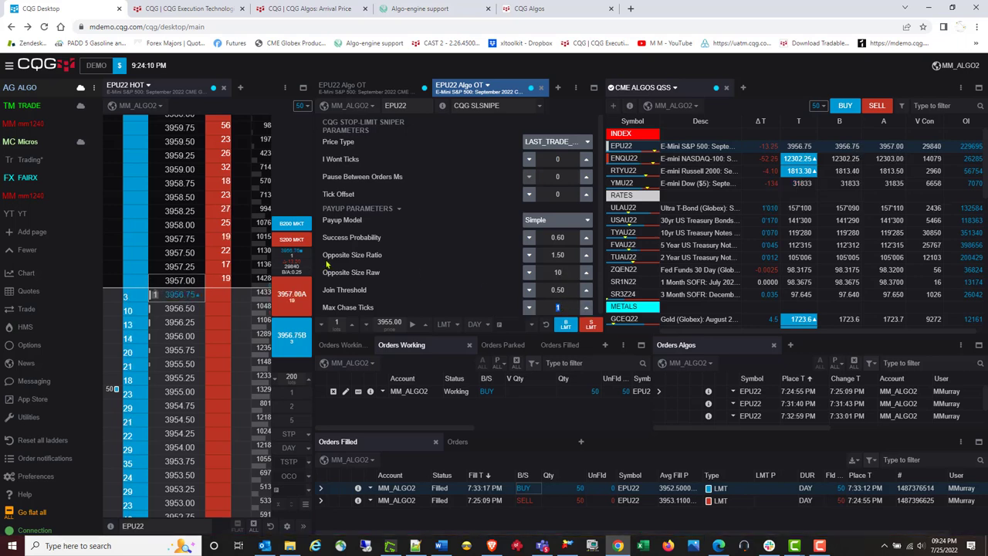
{"action": "left_click", "coordinate": [369, 210]}
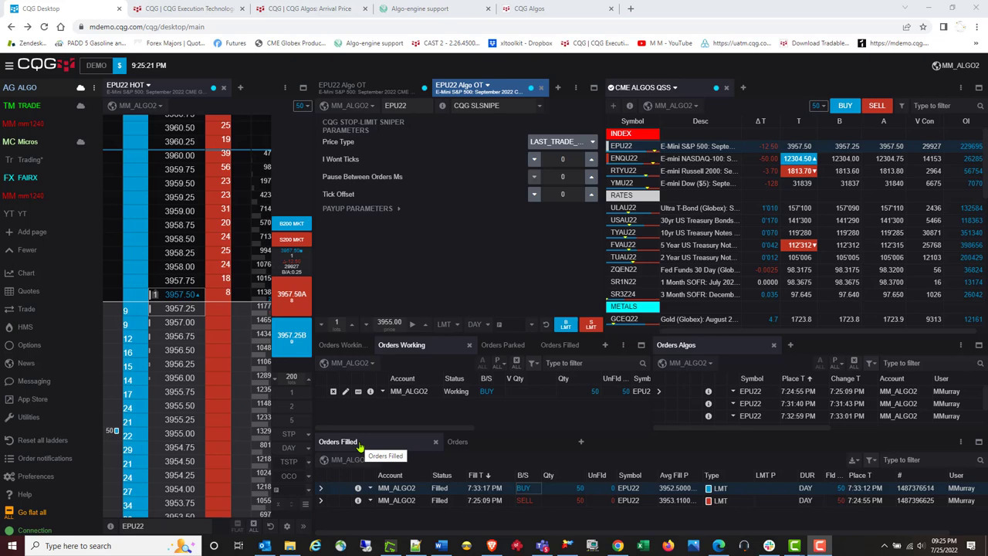
Step: Review the filled orders info of the latest filled EPU22 buy order, including its fills grouped by price, and close it
{"action": "right_click", "coordinate": [500, 488]}
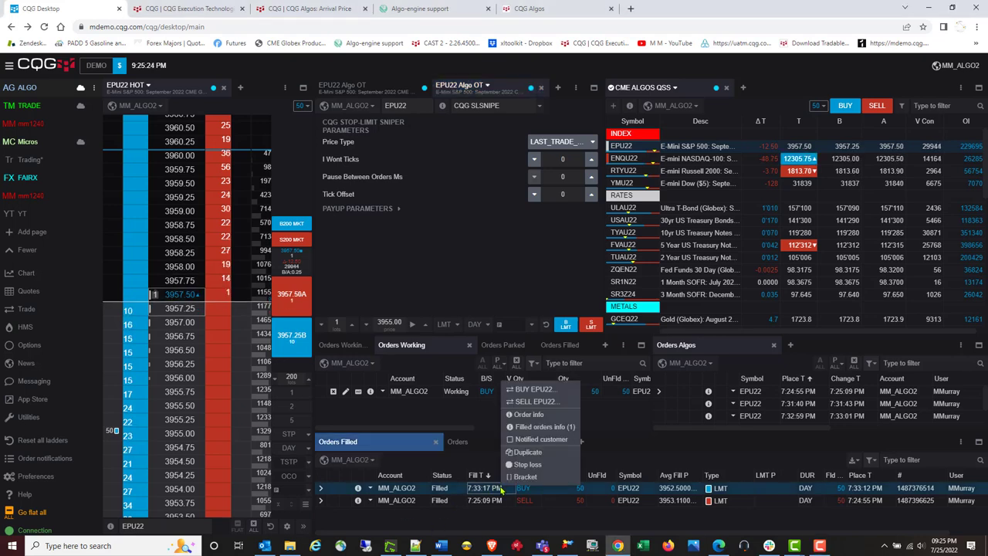
{"action": "left_click", "coordinate": [547, 427]}
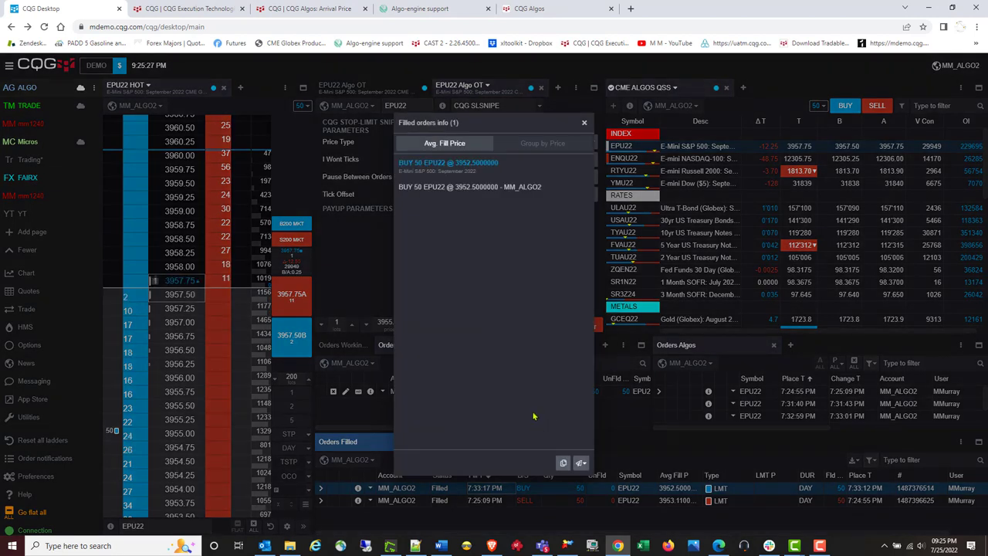
{"action": "left_click", "coordinate": [542, 145]}
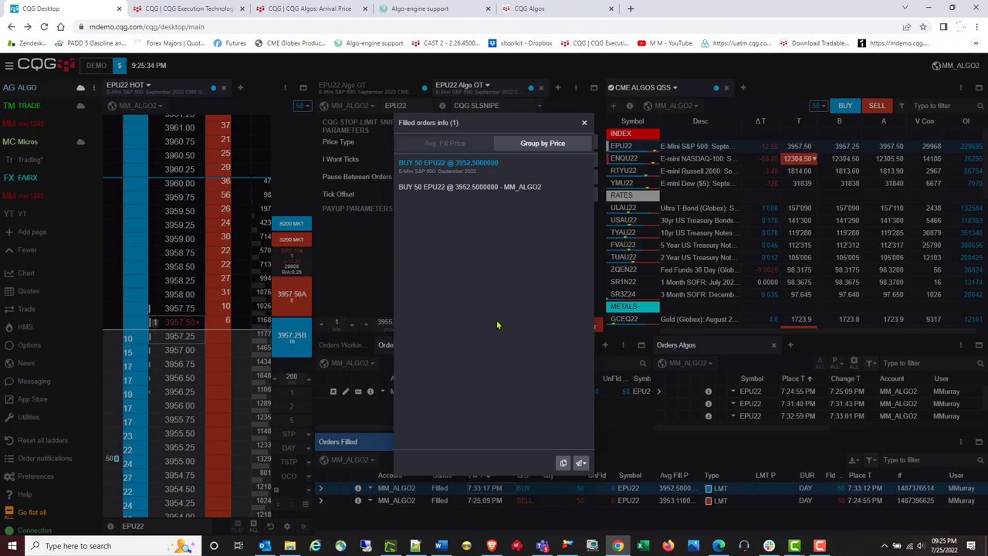
{"action": "left_click", "coordinate": [585, 124]}
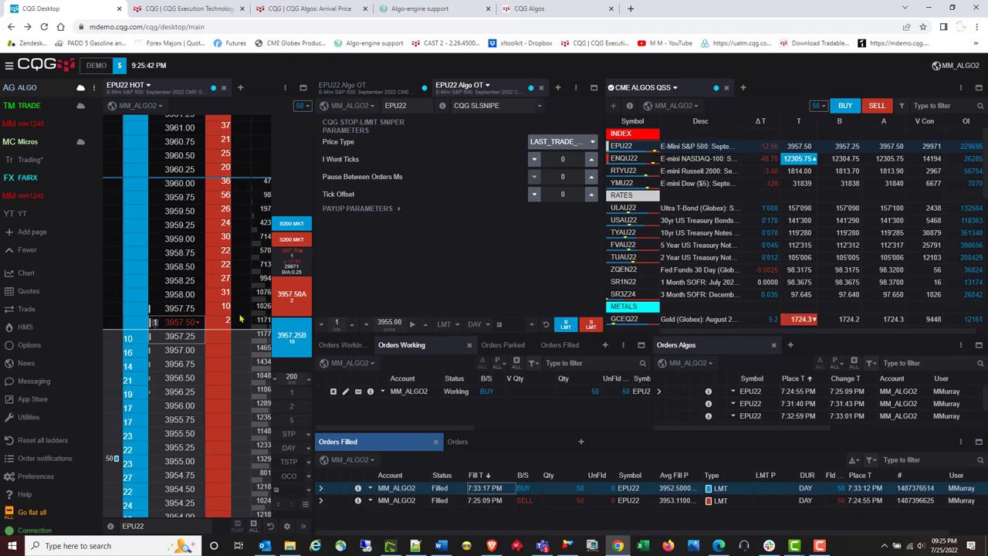
Step: Add a new Orders Algos view and move it next to the existing Orders Algos view
{"action": "left_click", "coordinate": [27, 311]}
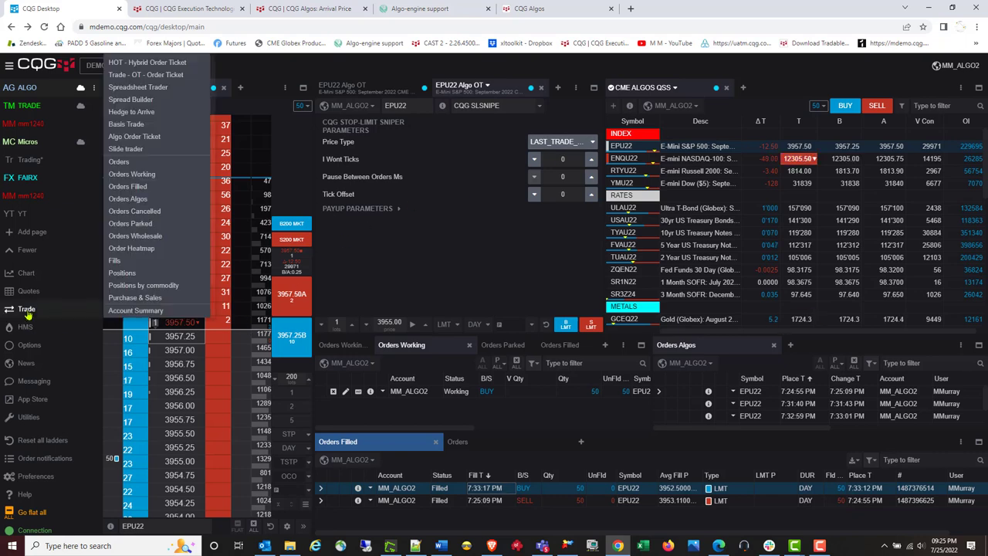
{"action": "left_click", "coordinate": [142, 199]}
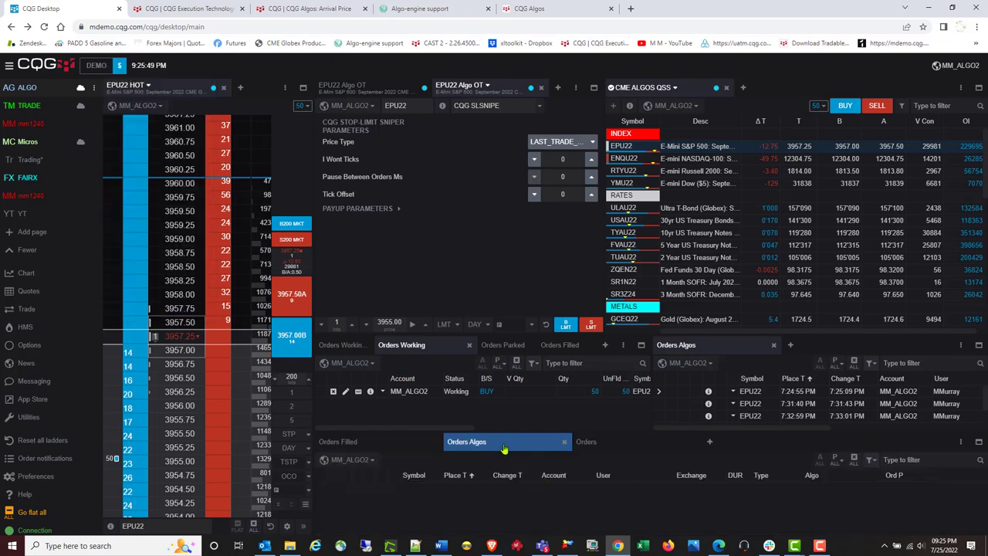
{"action": "left_click_drag", "start_coordinate": [502, 441], "coordinate": [783, 348]}
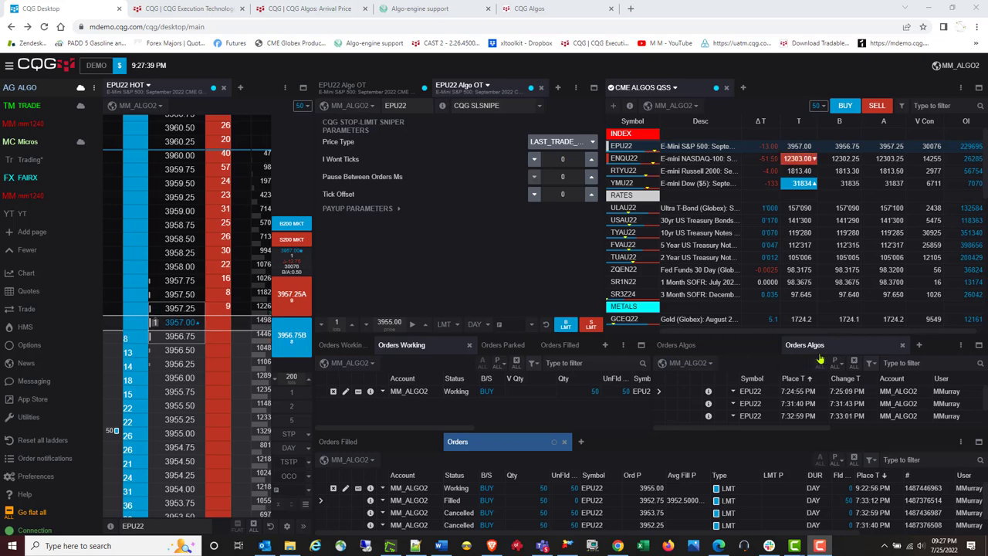
Step: Switch the ticket's algo to CQG ARRIVALPRICE with an order quantity of 50 and order type MKT
{"action": "left_click", "coordinate": [539, 108]}
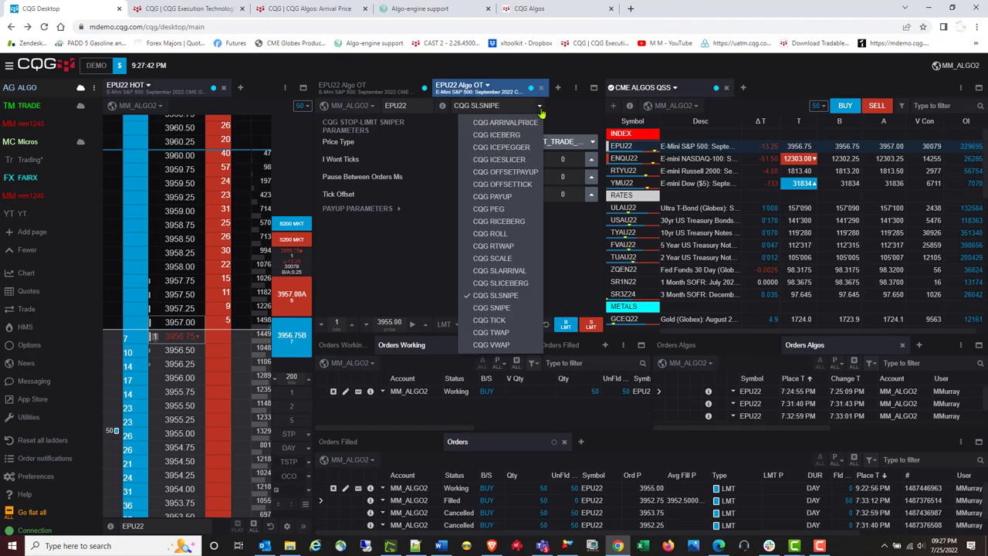
{"action": "left_click", "coordinate": [525, 125]}
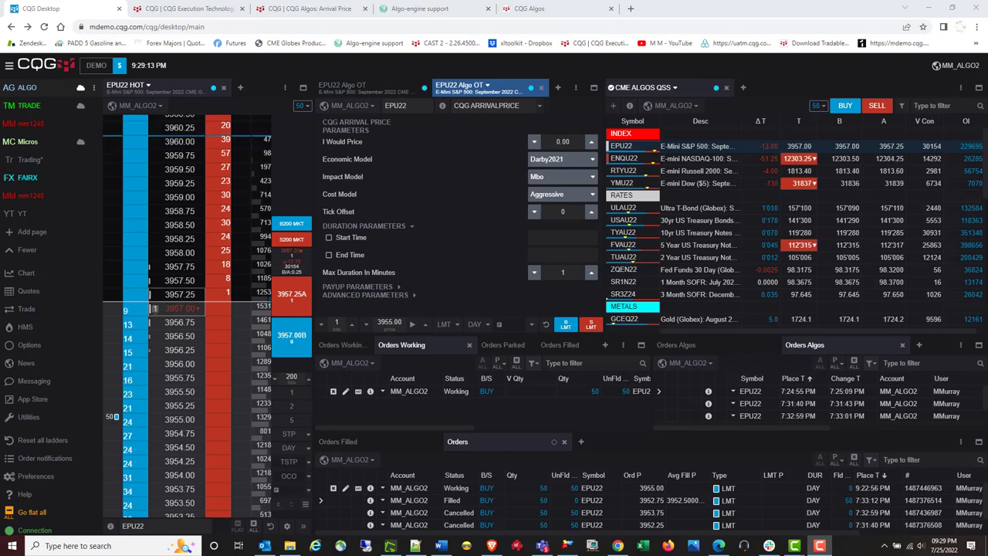
{"action": "left_click", "coordinate": [337, 321]}
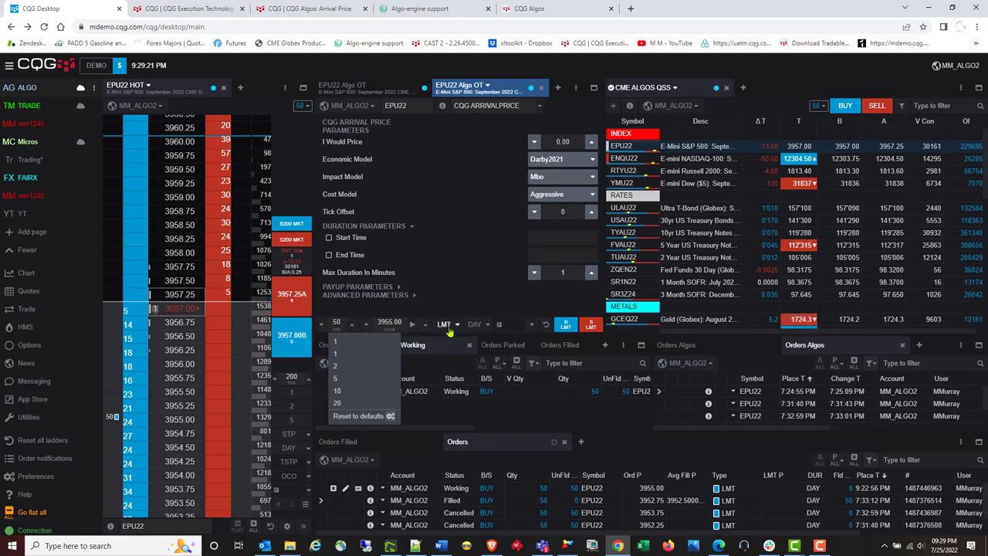
{"action": "left_click", "coordinate": [448, 324]}
{"action": "left_click", "coordinate": [448, 370]}
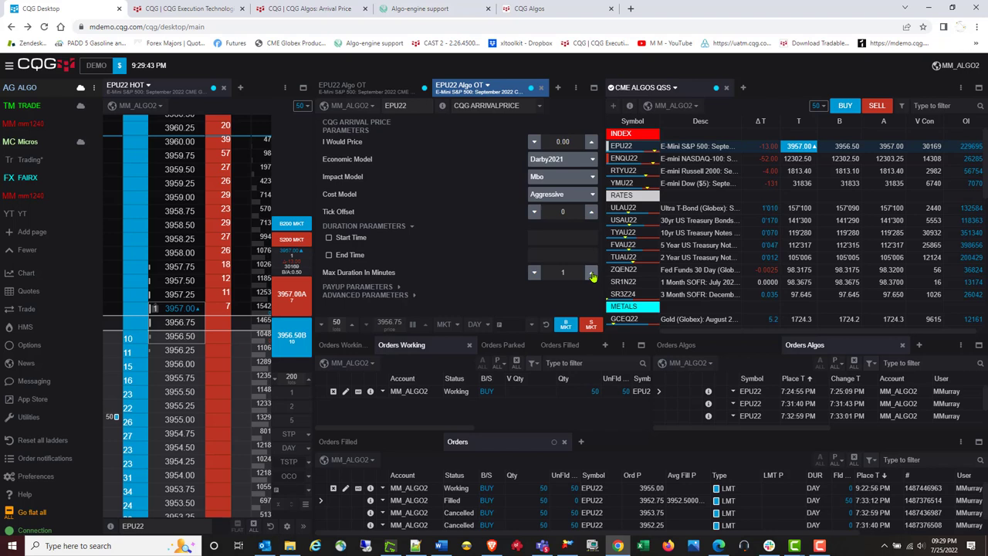
Step: Set the arrival price algo's Max Duration In Minutes to 2 and I Would Price to 3959
{"action": "left_click", "coordinate": [591, 272]}
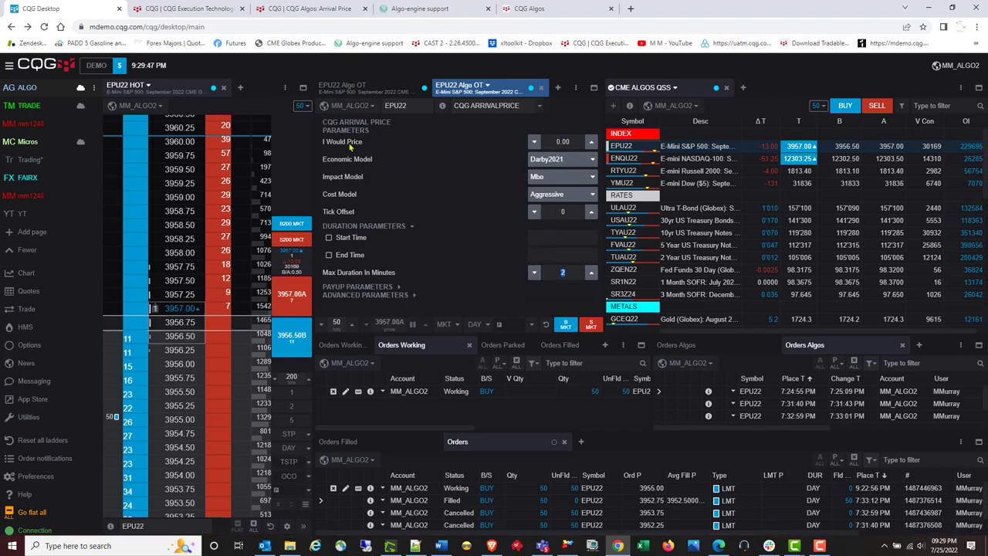
{"action": "left_click", "coordinate": [574, 142]}
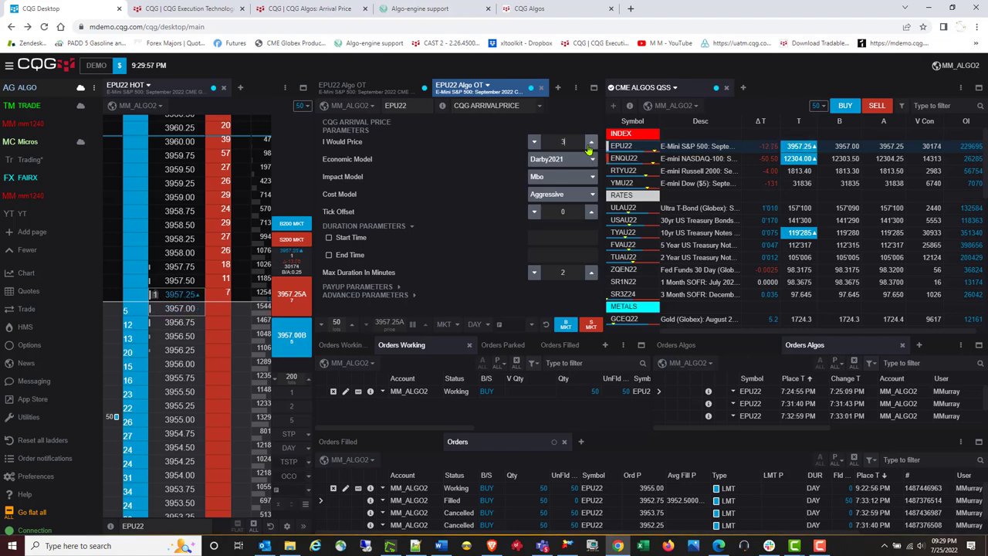
{"action": "type", "text": "39"}
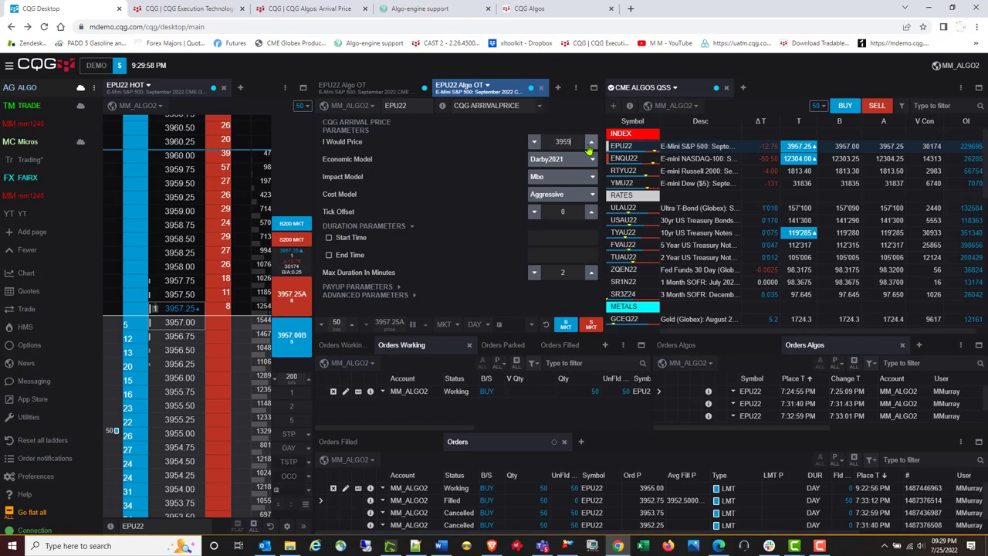
{"action": "type", "text": "59"}
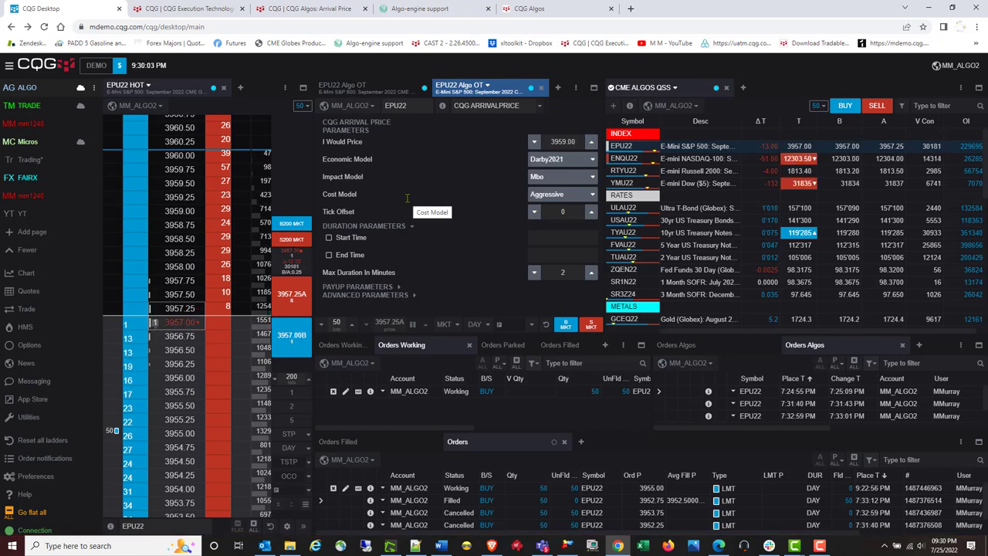
Step: Review the options for Economic Model, Impact Model and Cost Model, keeping Cost Model on Aggressive
{"action": "left_click", "coordinate": [566, 160]}
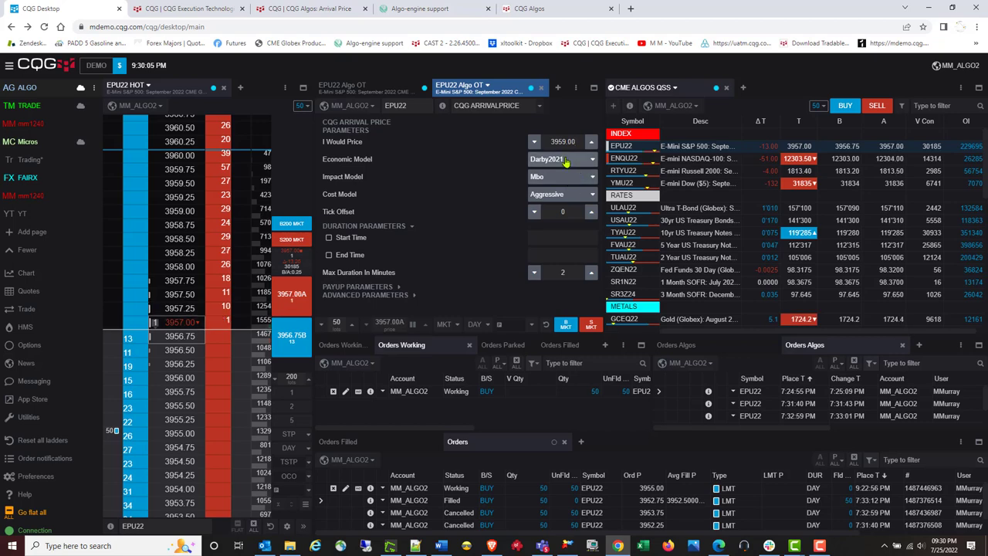
{"action": "left_click", "coordinate": [473, 158]}
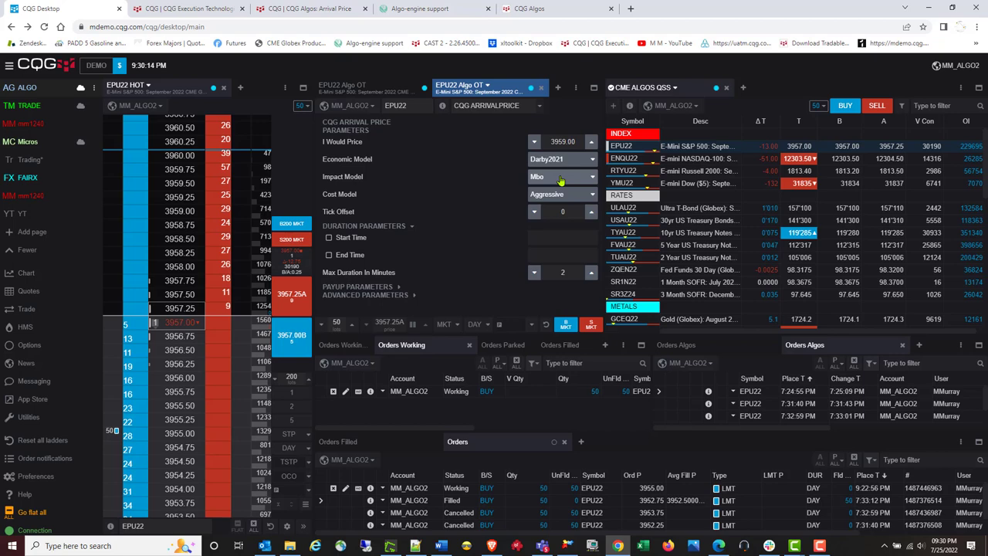
{"action": "left_click", "coordinate": [557, 183]}
{"action": "left_click", "coordinate": [486, 171]}
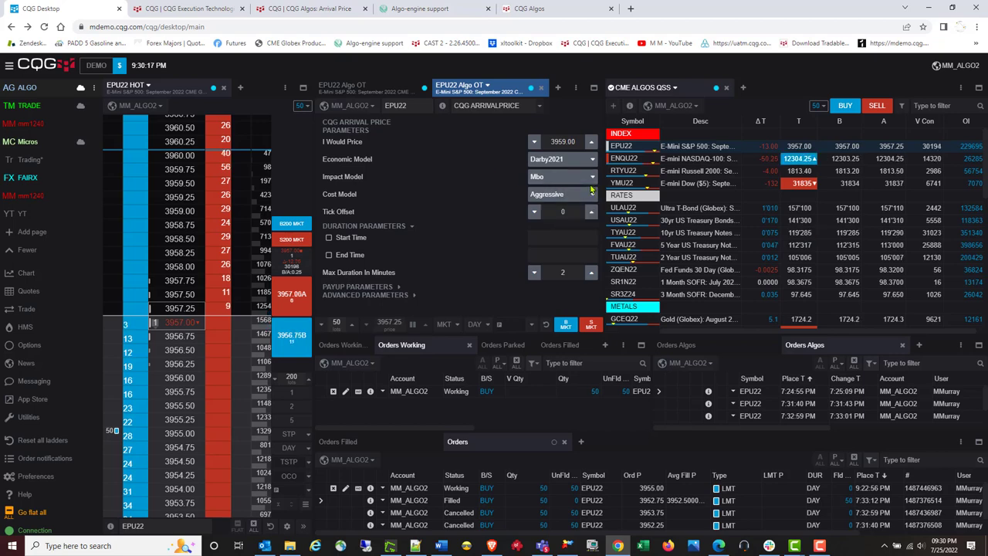
{"action": "left_click", "coordinate": [585, 198]}
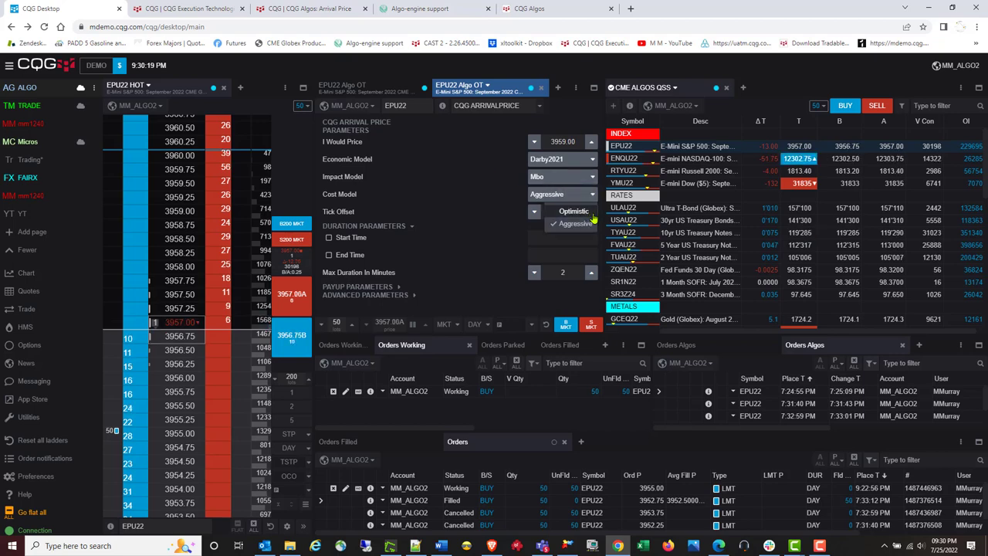
{"action": "left_click", "coordinate": [585, 224]}
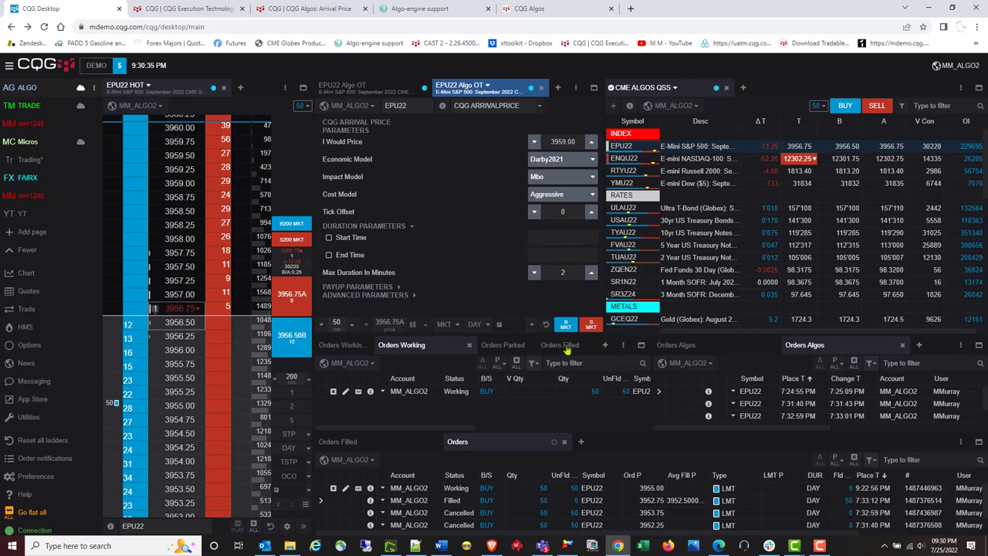
Step: Place the arrival price market order to sell 50 EPU22 and review the working order's info
{"action": "left_click", "coordinate": [592, 327]}
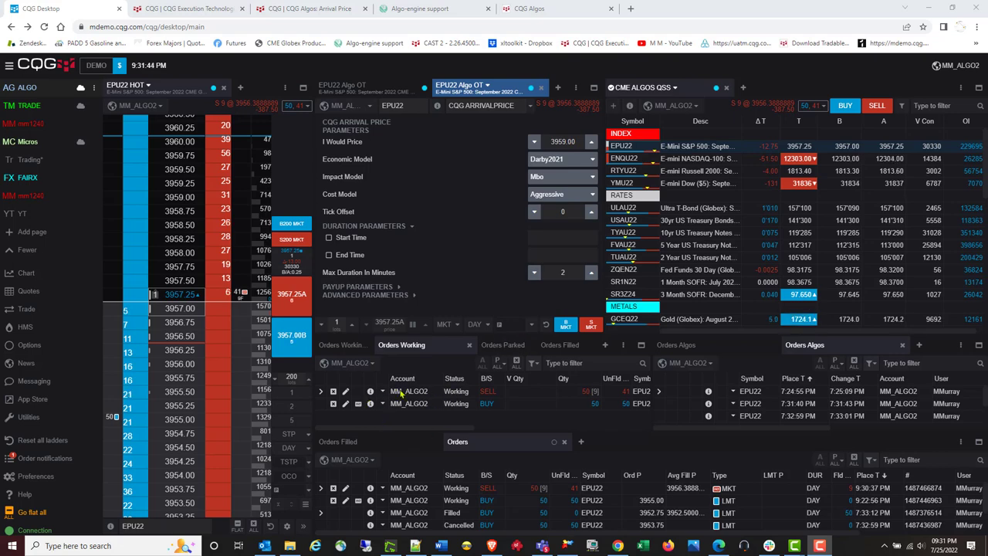
{"action": "left_click", "coordinate": [371, 392]}
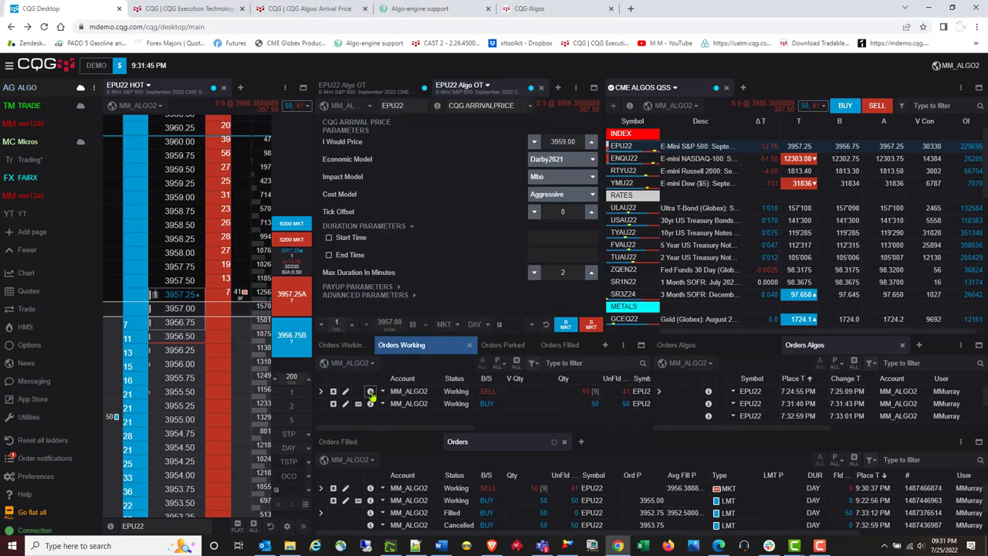
{"action": "left_click", "coordinate": [371, 392]}
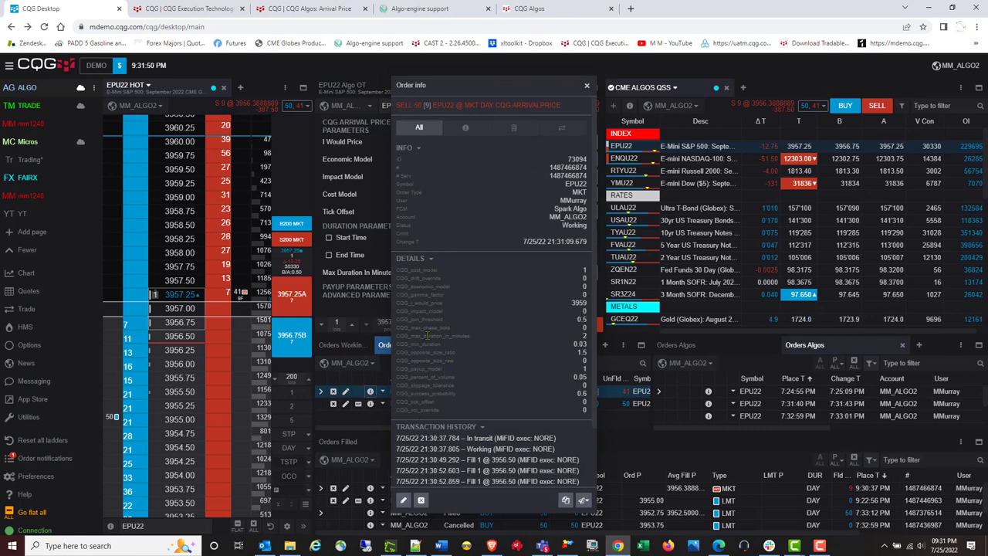
{"action": "left_click", "coordinate": [587, 86]}
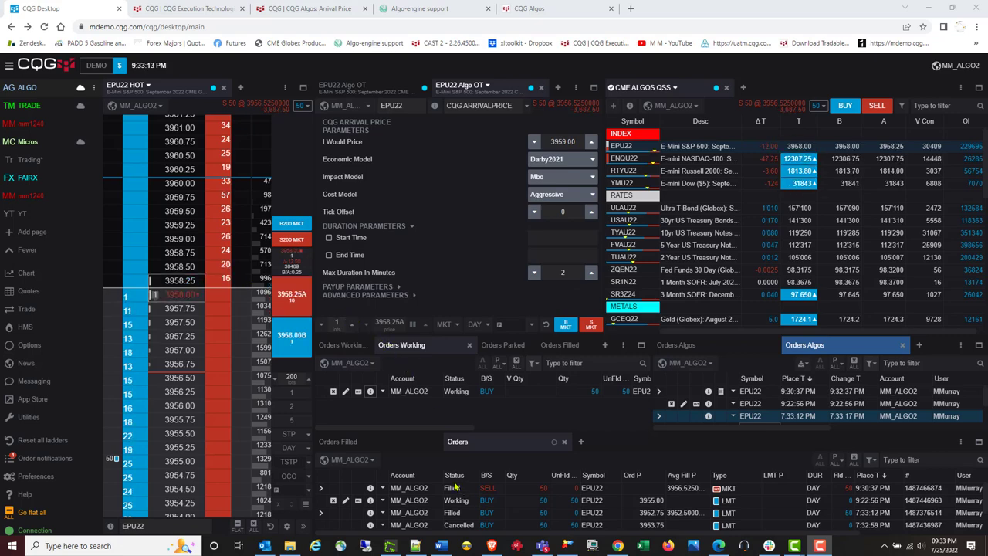
Step: Examine the filled EPU22 market sell order's fills, grouped by price and as average fill price, and close the info
{"action": "left_click", "coordinate": [392, 447]}
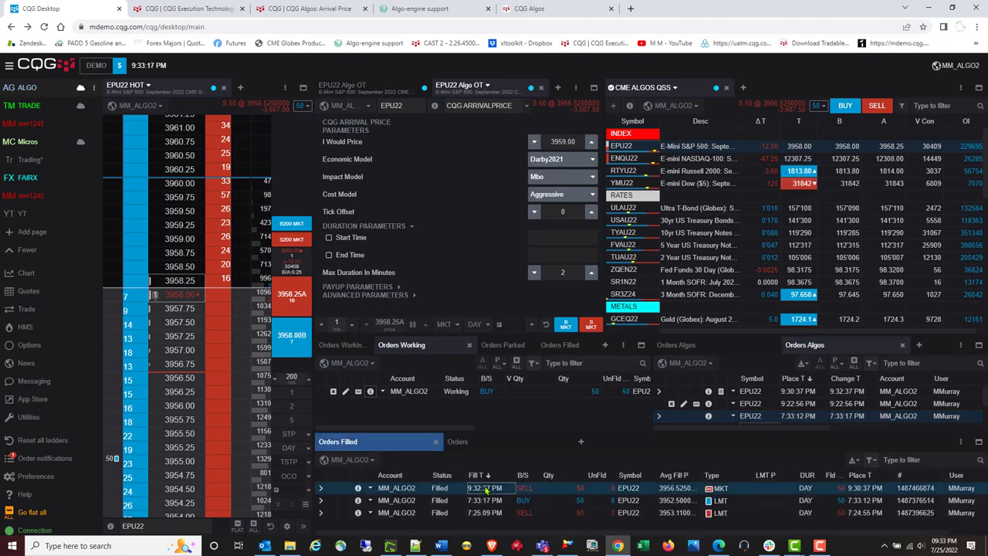
{"action": "right_click", "coordinate": [484, 488]}
{"action": "left_click", "coordinate": [524, 426]}
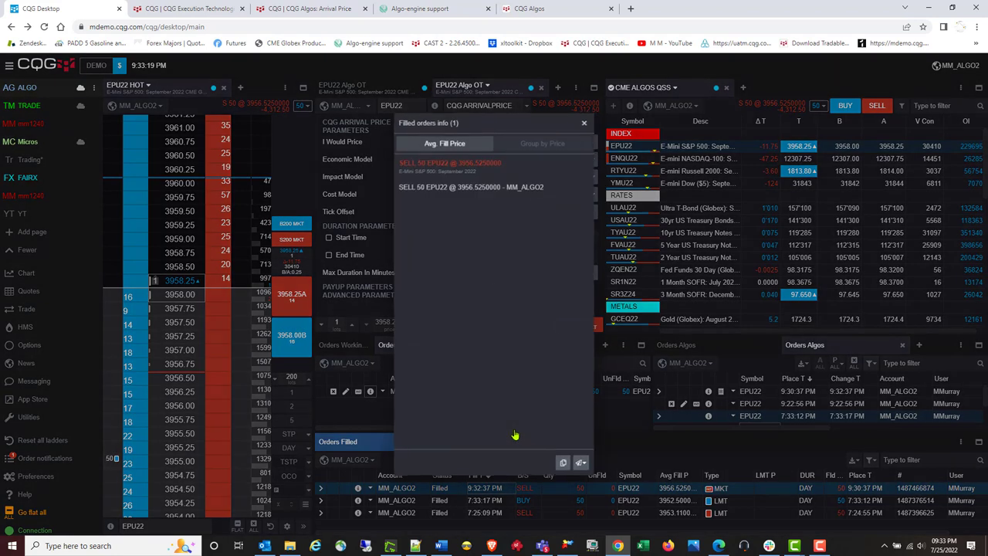
{"action": "left_click", "coordinate": [542, 145]}
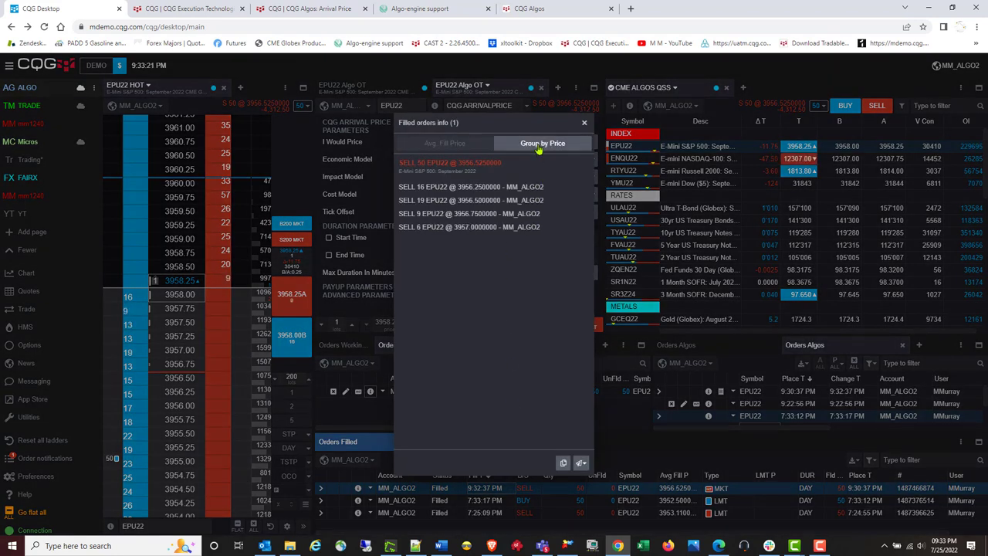
{"action": "left_click", "coordinate": [460, 145]}
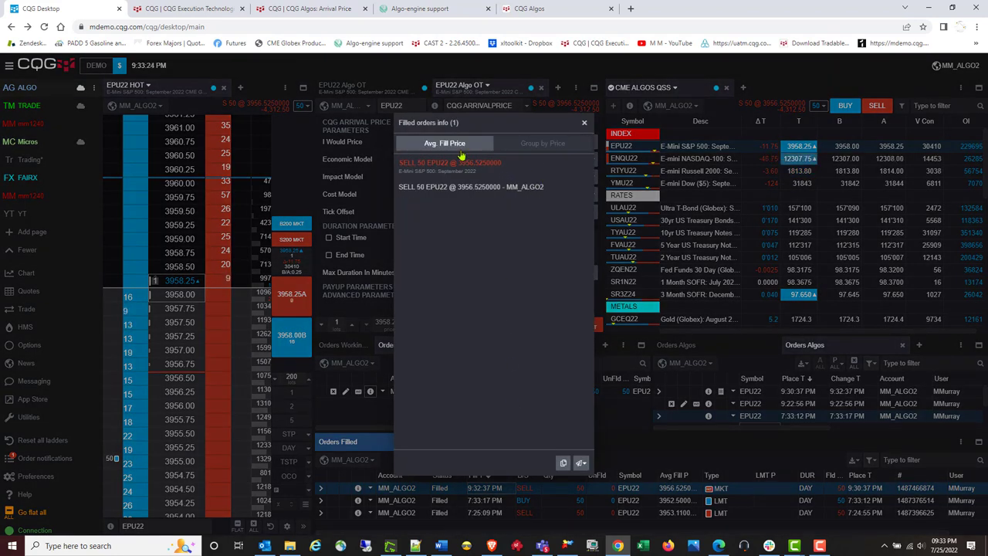
{"action": "left_click", "coordinate": [584, 125]}
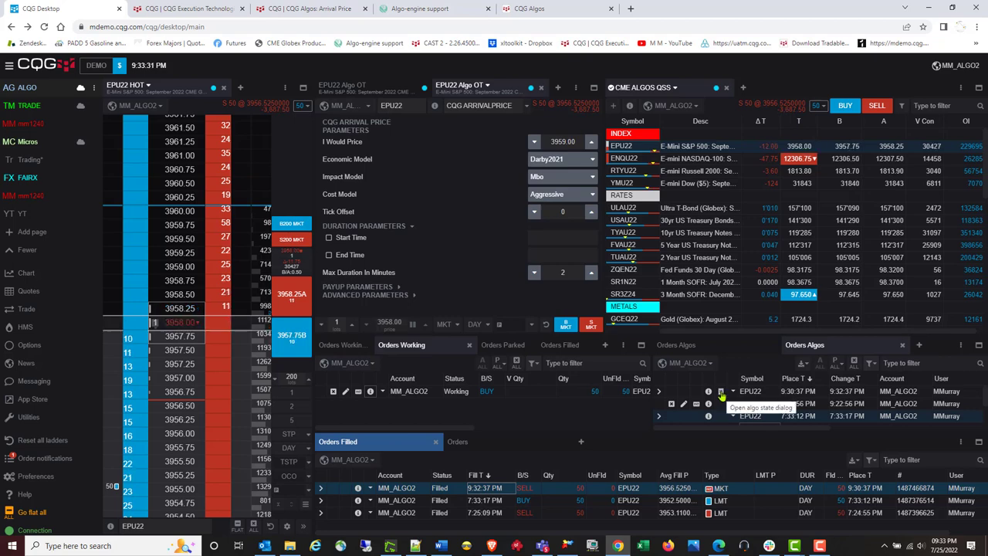
Step: Review the algo state of the filled EPU22 arrival price sell order through SweepToFill, copy the state to the clipboard, and close it
{"action": "left_click", "coordinate": [721, 393]}
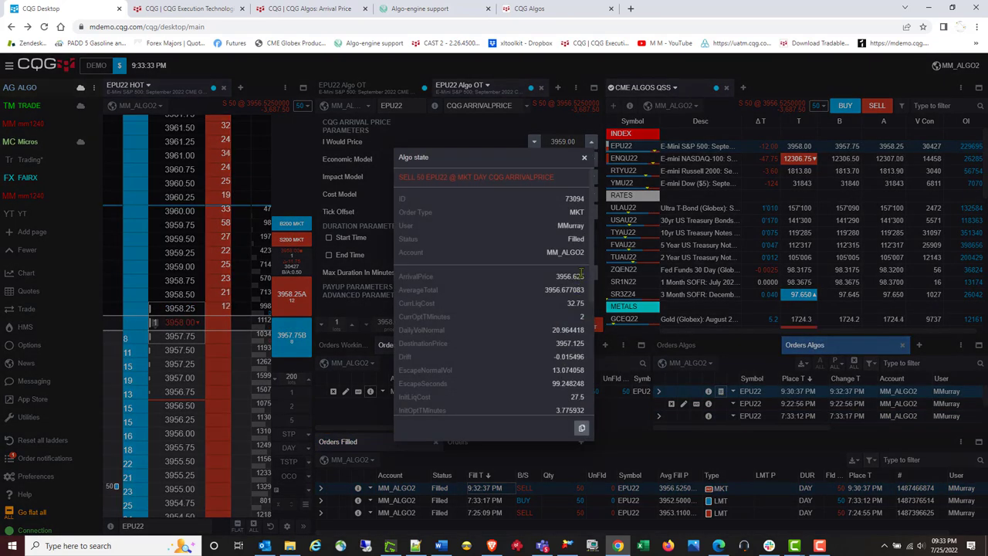
{"action": "left_click_drag", "start_coordinate": [590, 251], "coordinate": [597, 362]}
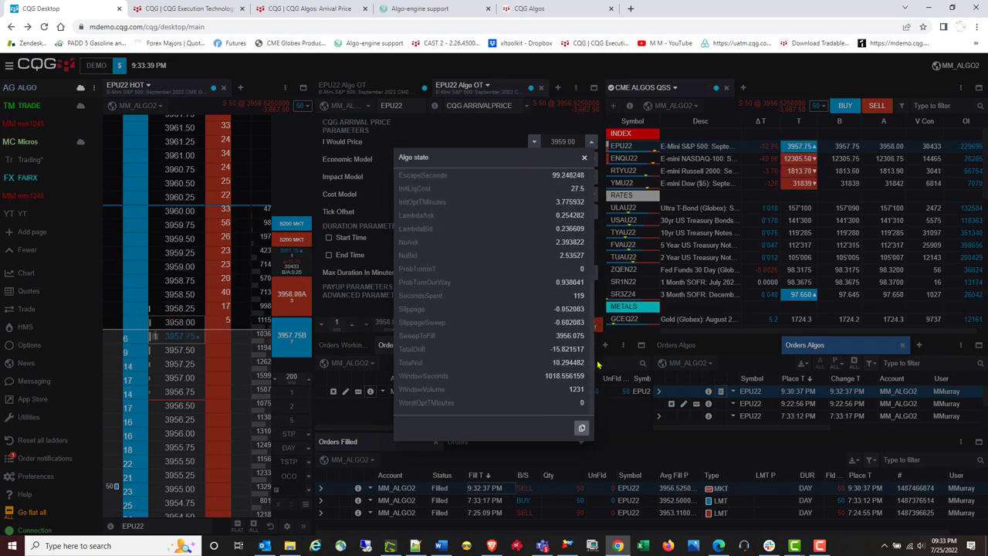
{"action": "left_click_drag", "start_coordinate": [543, 310], "coordinate": [586, 342]}
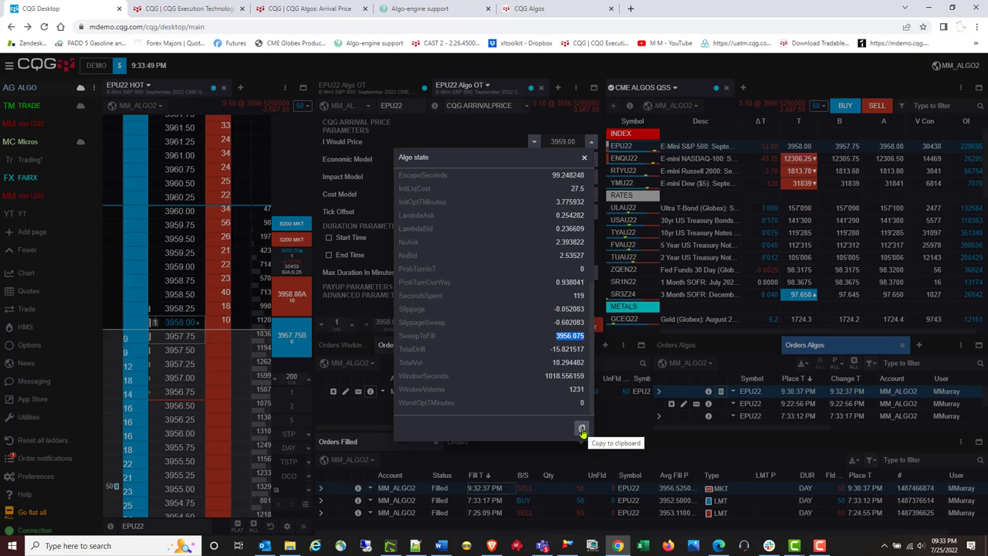
{"action": "left_click", "coordinate": [582, 429]}
{"action": "left_click", "coordinate": [584, 158]}
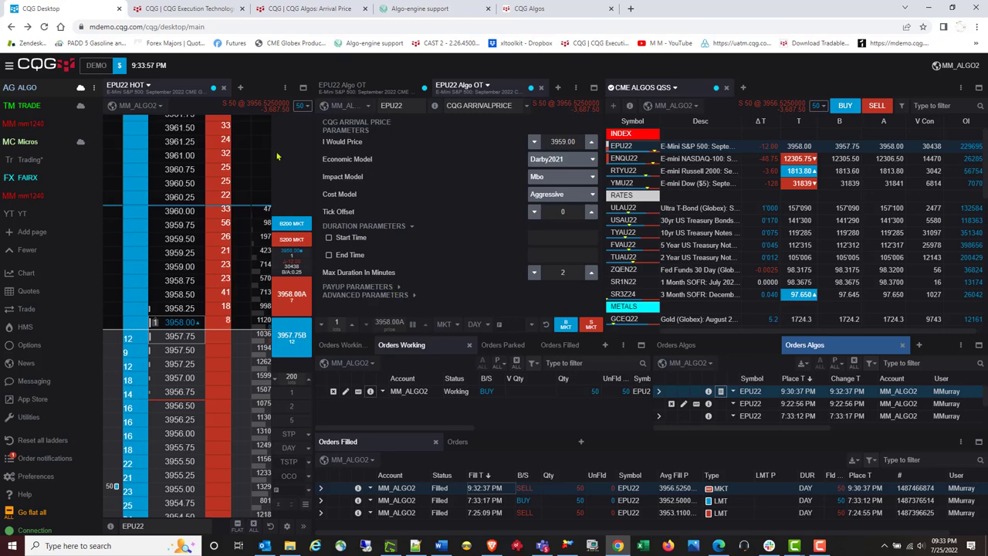
Step: Expand the advanced parameters in the EPU22 arrival price algo ticket
{"action": "left_click", "coordinate": [382, 295]}
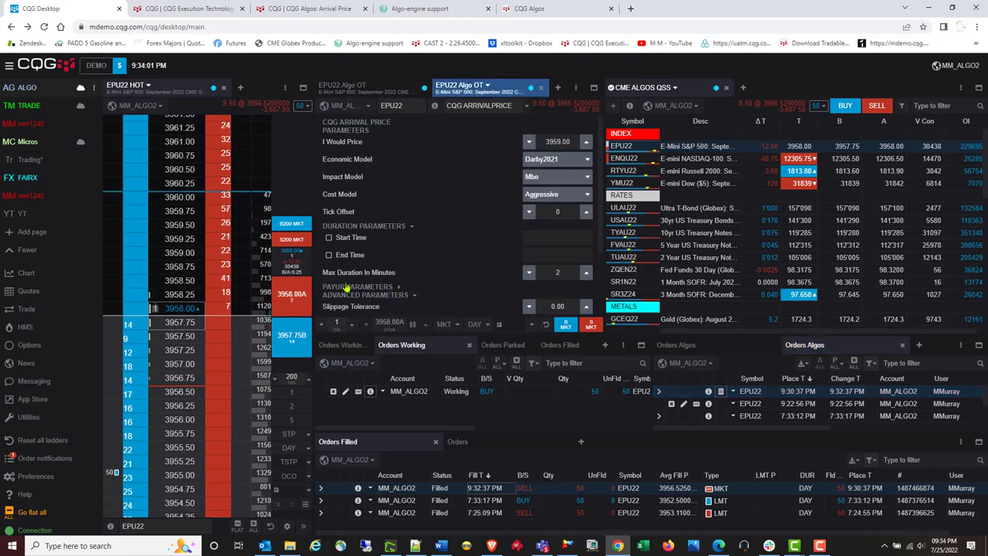
Step: View the CQG Algo Models and Arrival Price simulation results web pages, ending on the CQG Integrated Client help page for CQG Algos
{"action": "left_click", "coordinate": [198, 11]}
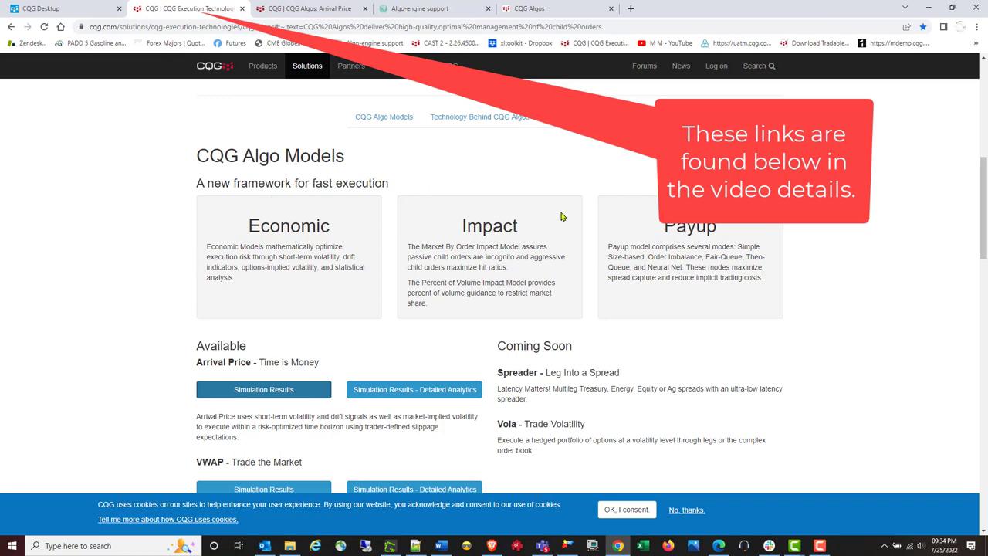
{"action": "left_click", "coordinate": [332, 9]}
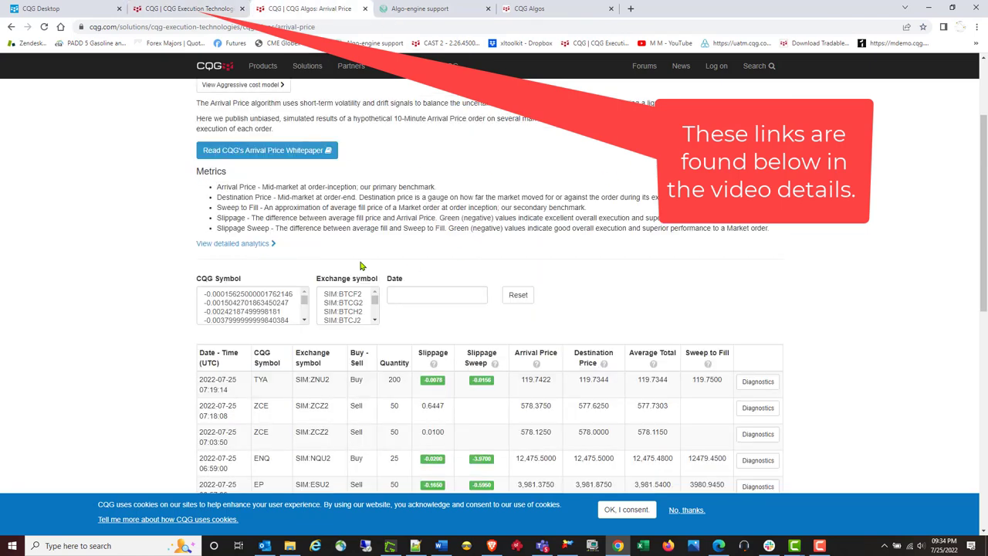
{"action": "left_click", "coordinate": [225, 10]}
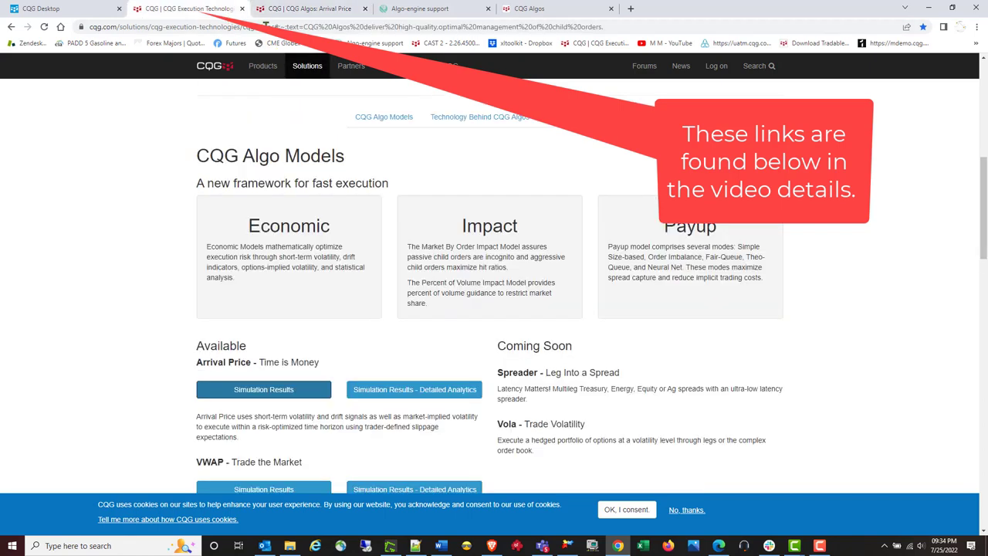
{"action": "left_click", "coordinate": [540, 8]}
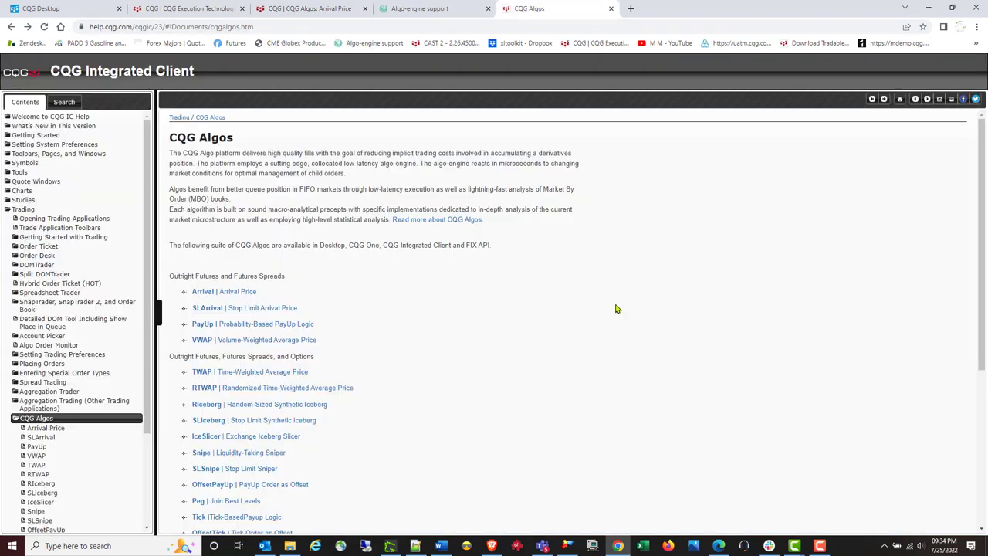